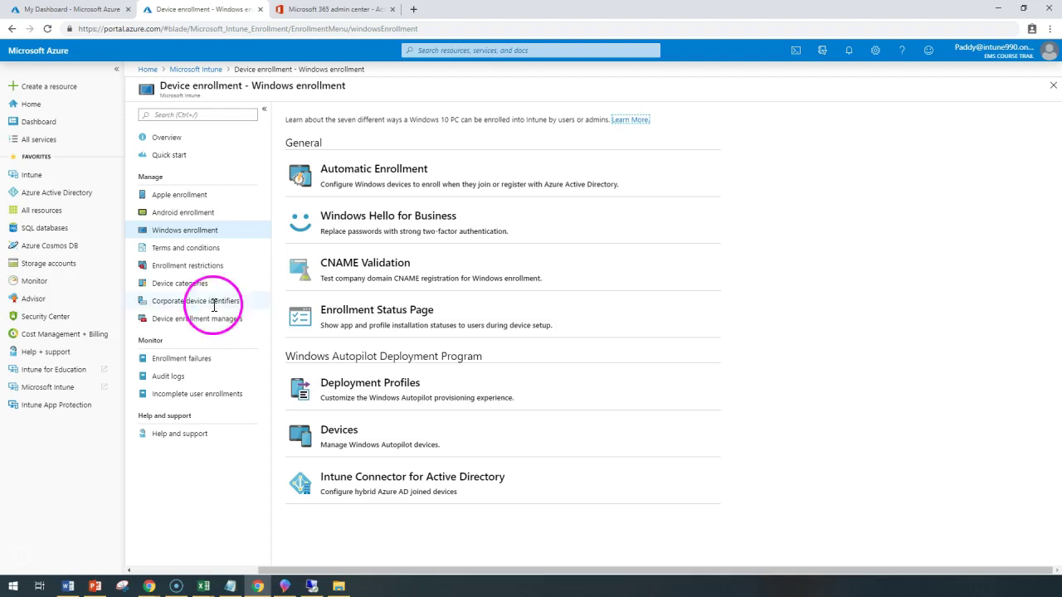
- Open Intune's Windows enrollment Automatic Enrollment configuration (MDM and MAM at None), then return to My Dashboard
{"action": "left_click", "coordinate": [206, 69]}
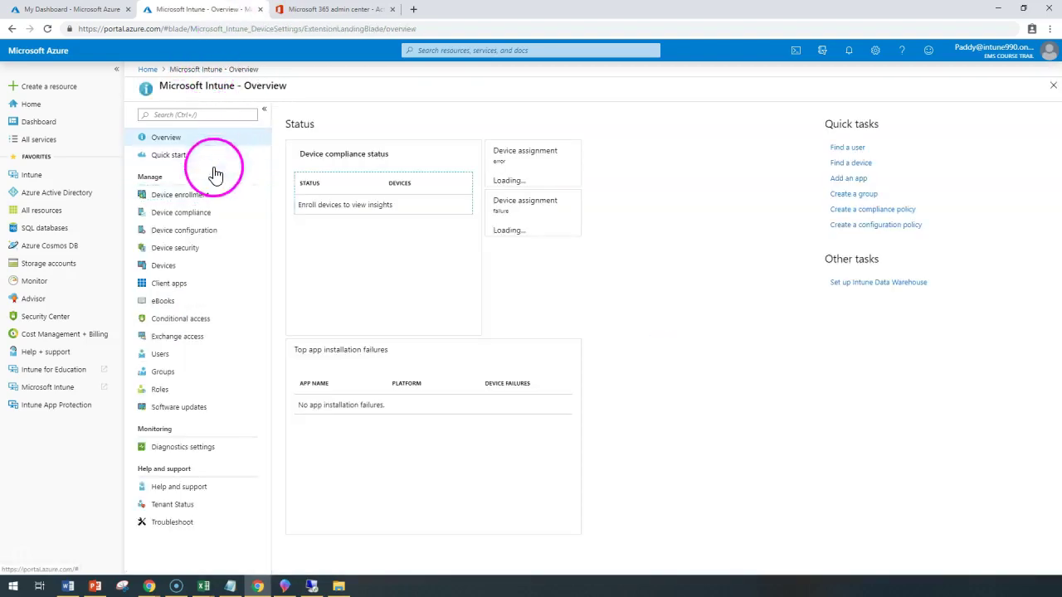
{"action": "left_click", "coordinate": [194, 197]}
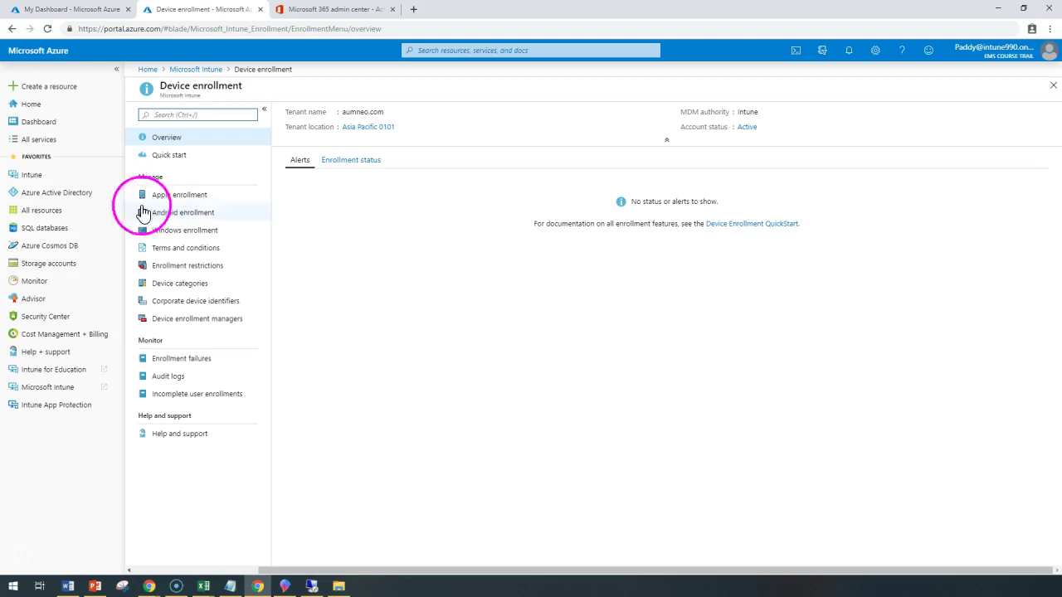
{"action": "left_click", "coordinate": [184, 230]}
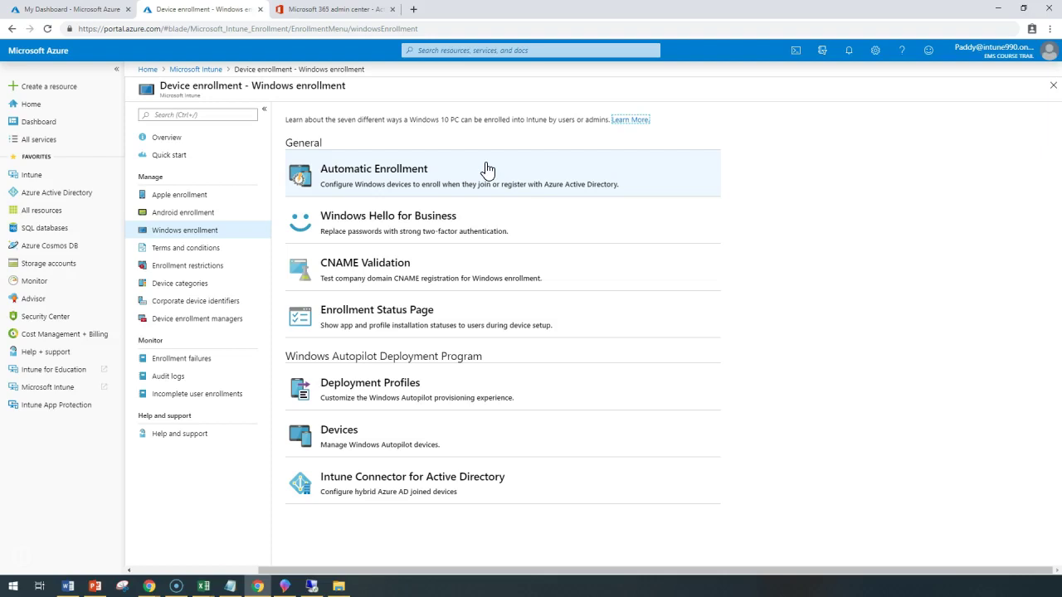
{"action": "left_click", "coordinate": [474, 166]}
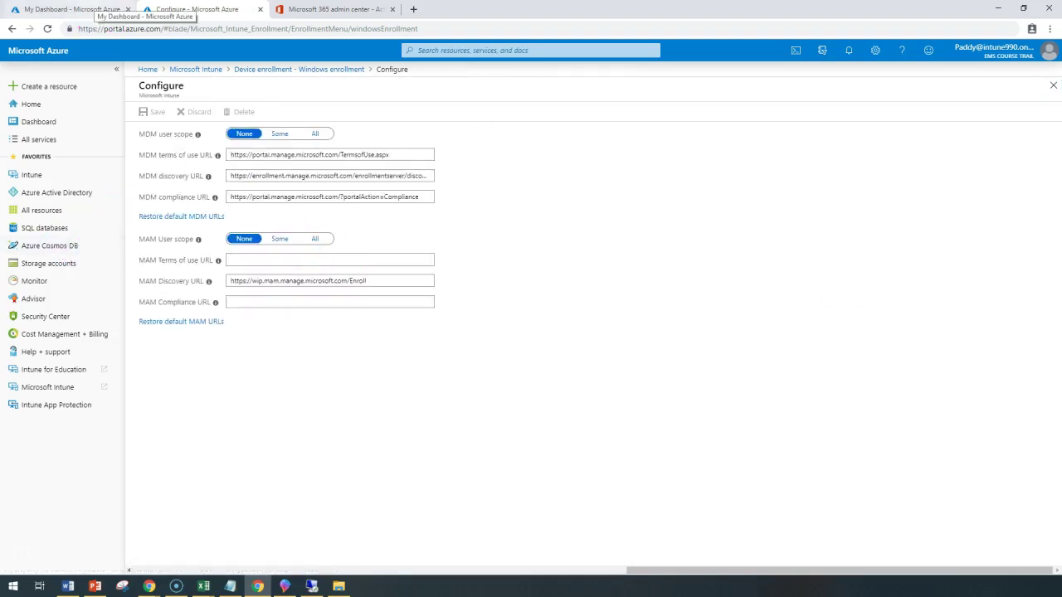
{"action": "left_click", "coordinate": [83, 17]}
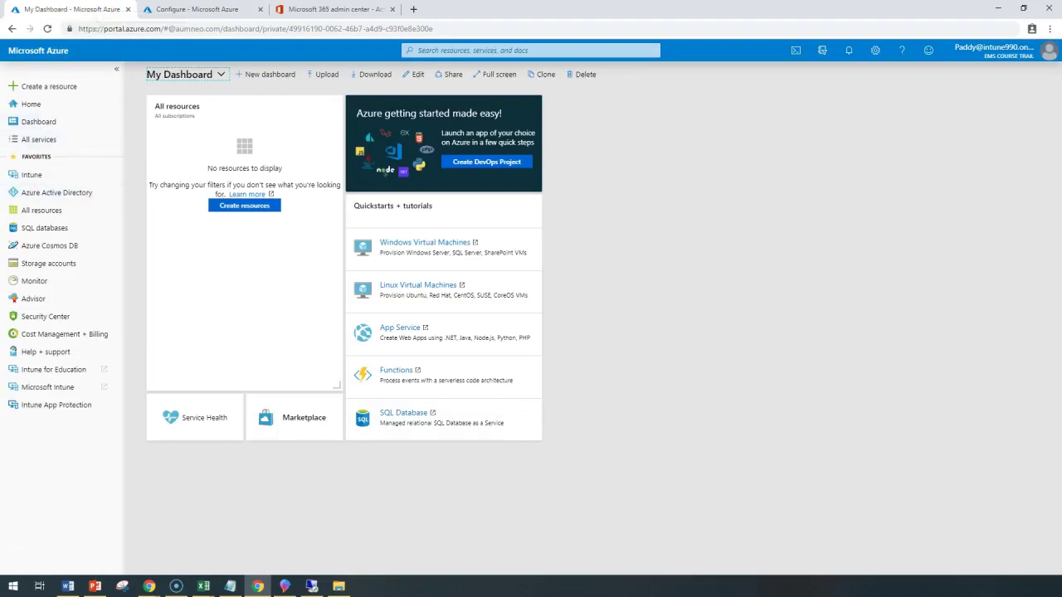
- Open Azure Active Directory and browse its Users and Groups pages
{"action": "left_click", "coordinate": [60, 195]}
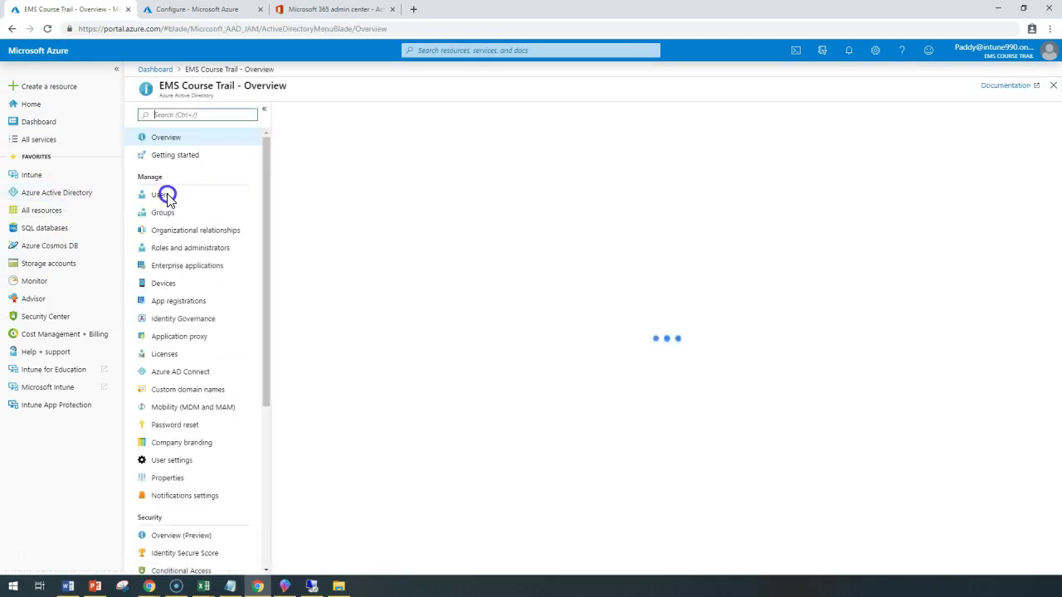
{"action": "left_click", "coordinate": [165, 195]}
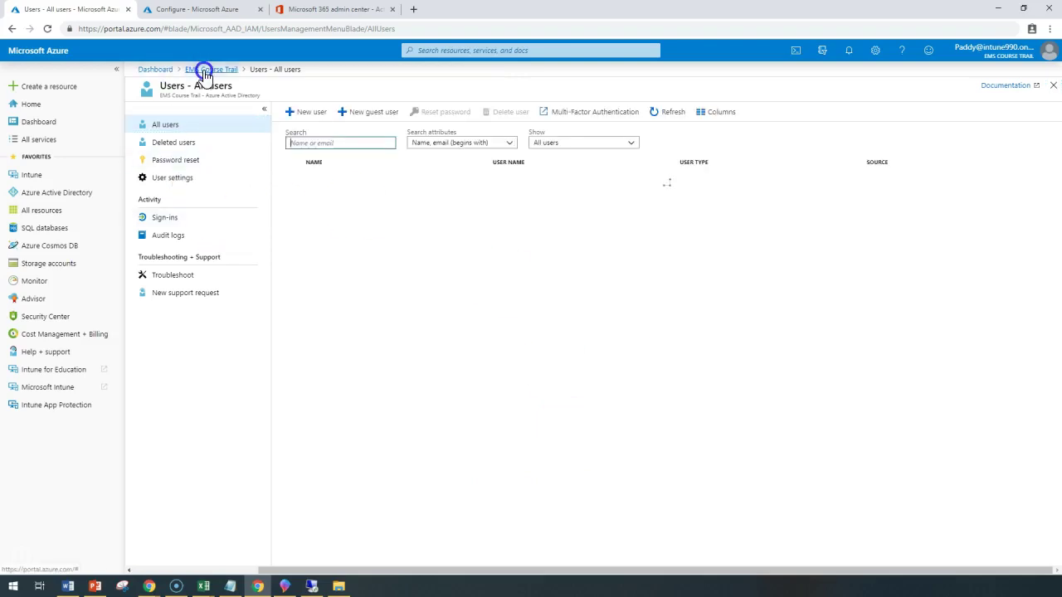
{"action": "left_click", "coordinate": [207, 70]}
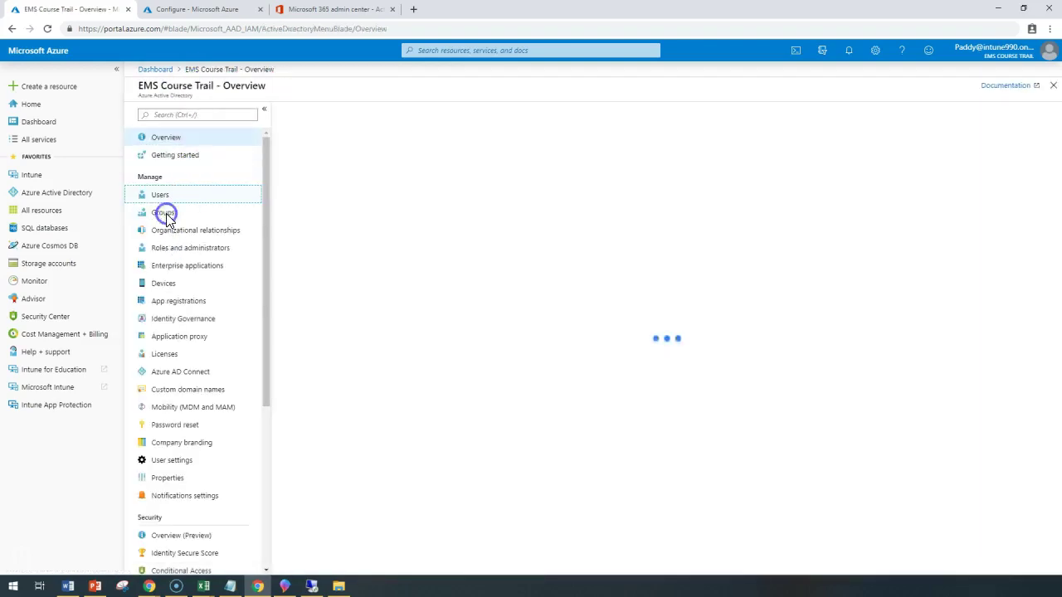
{"action": "left_click", "coordinate": [164, 213]}
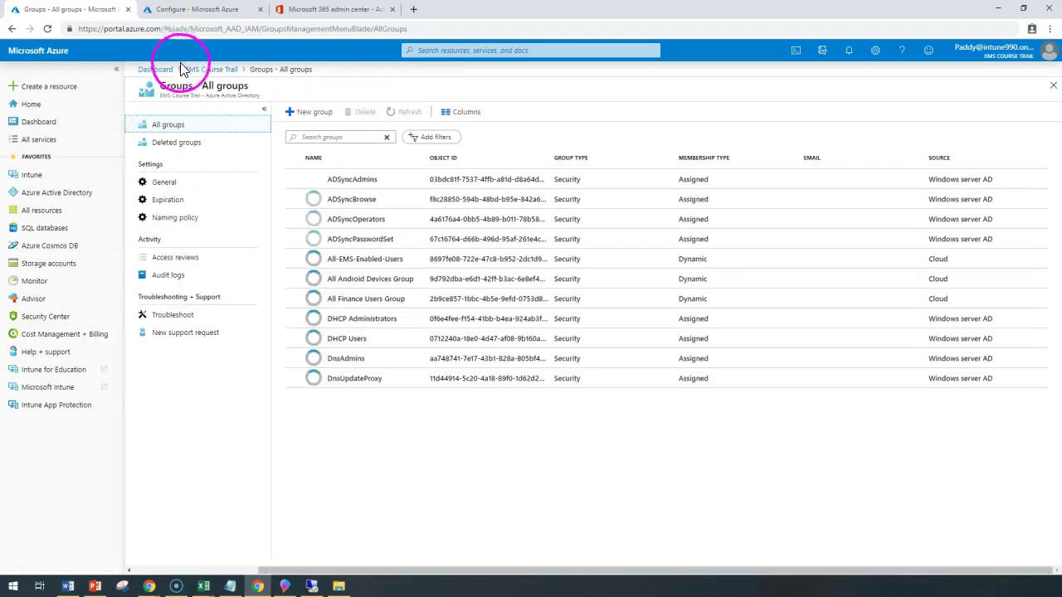
{"action": "left_click", "coordinate": [209, 70]}
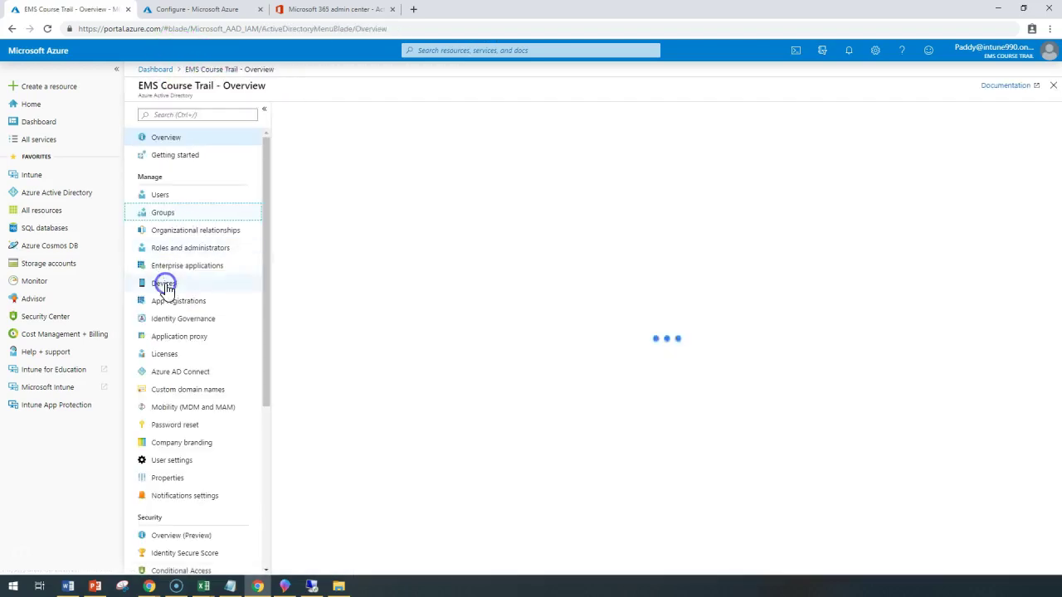
- View the directory's device list showing 0 devices, then return to Automatic Enrollment configuration
{"action": "left_click", "coordinate": [164, 283]}
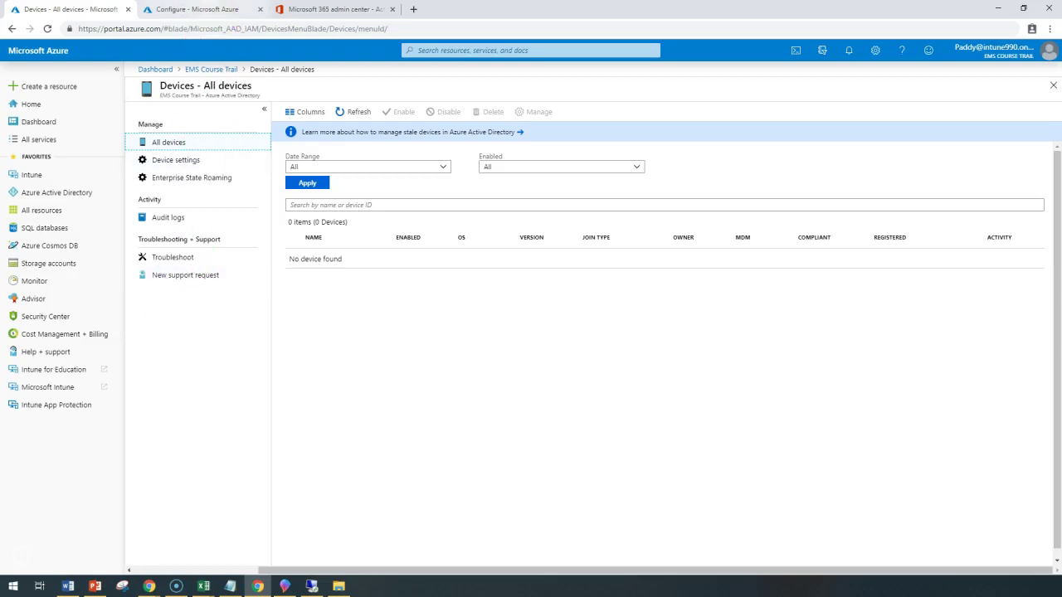
{"action": "left_click", "coordinate": [212, 72]}
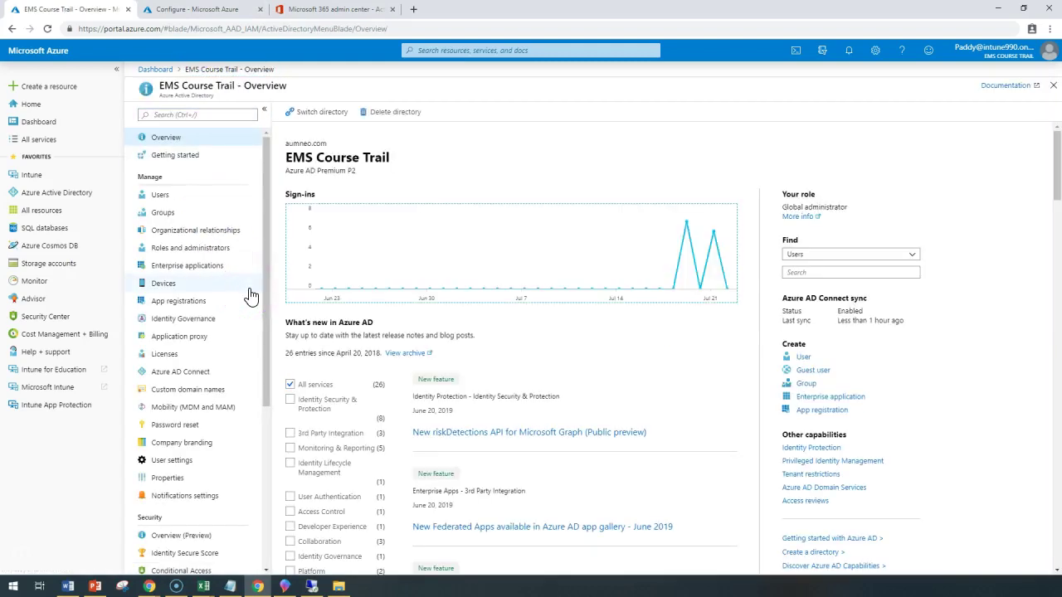
{"action": "left_click", "coordinate": [217, 292]}
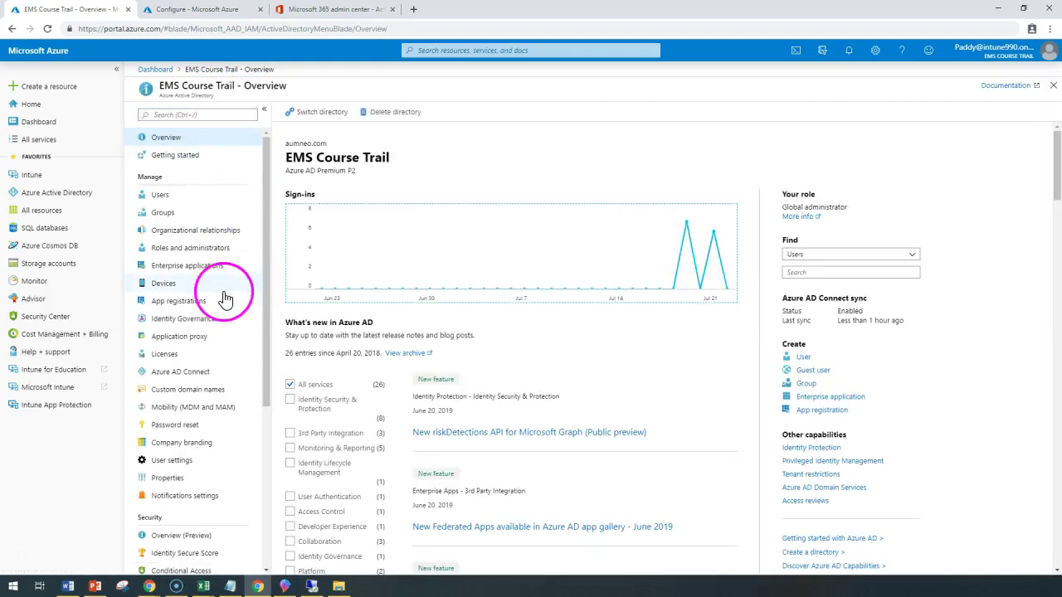
{"action": "left_click", "coordinate": [159, 287]}
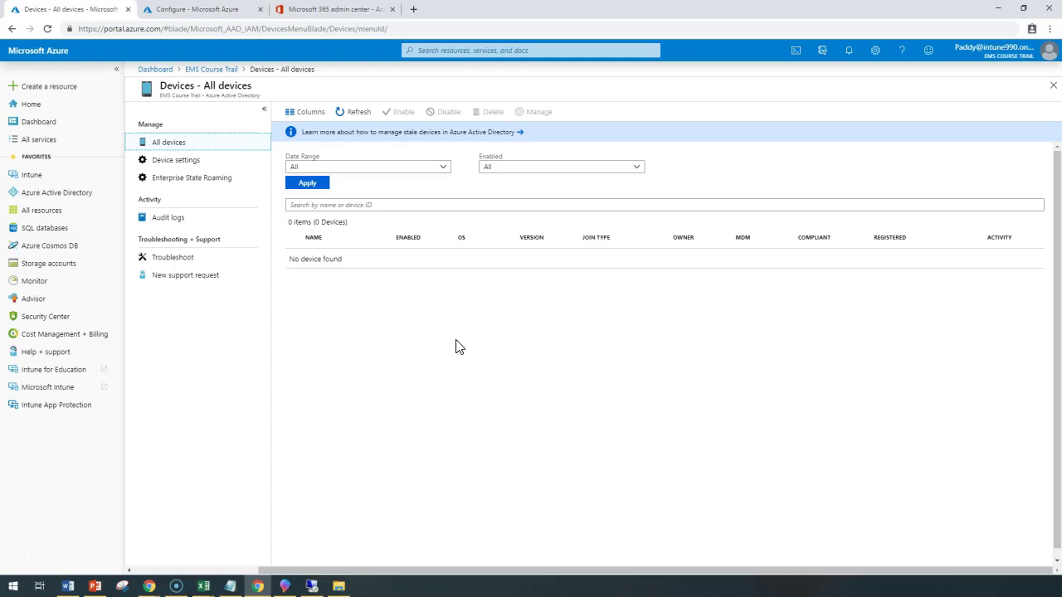
{"action": "left_click", "coordinate": [506, 380]}
{"action": "left_click", "coordinate": [467, 402]}
{"action": "left_click", "coordinate": [197, 9]}
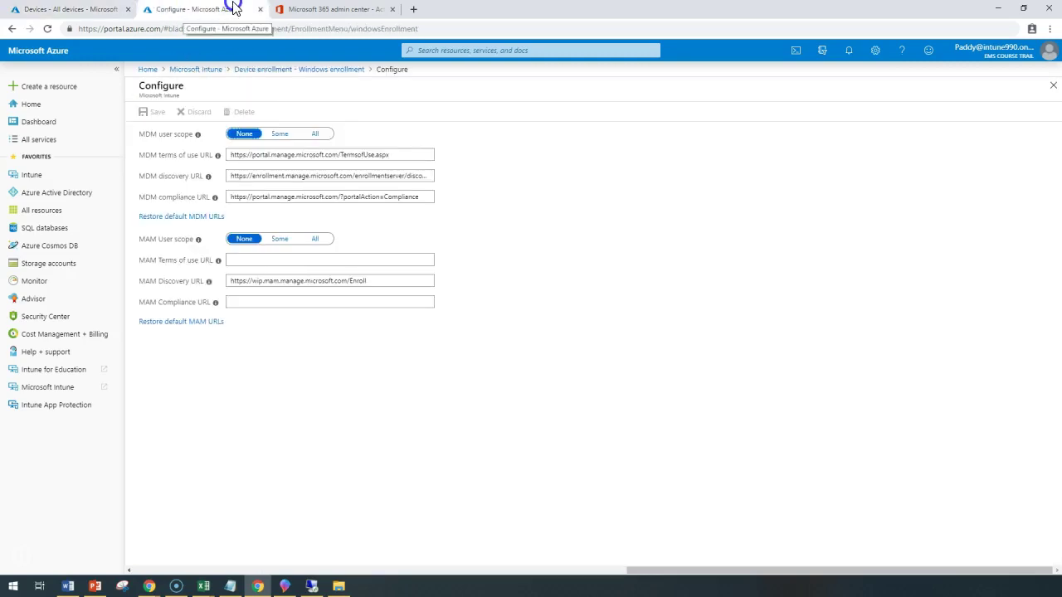
{"action": "left_click", "coordinate": [650, 346]}
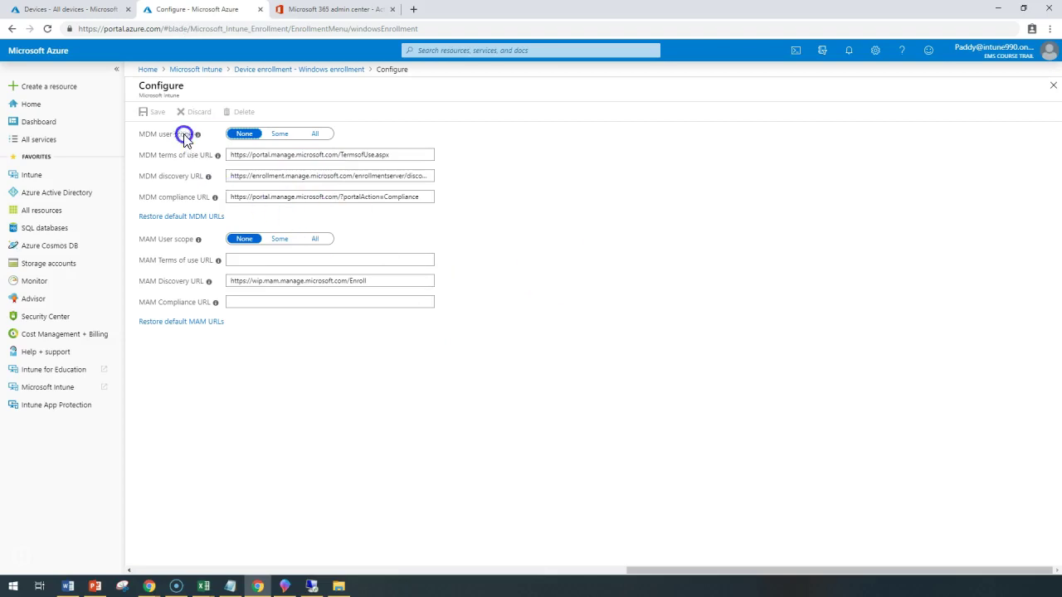
{"action": "left_click", "coordinate": [148, 137]}
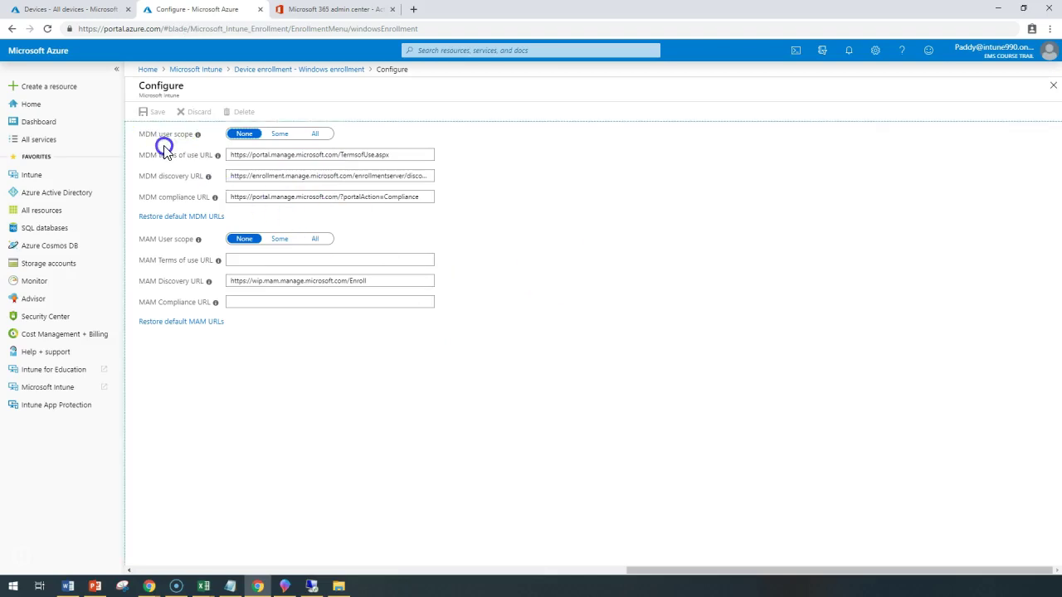
{"action": "left_click", "coordinate": [745, 160]}
{"action": "left_click", "coordinate": [303, 70]}
{"action": "left_click", "coordinate": [434, 165]}
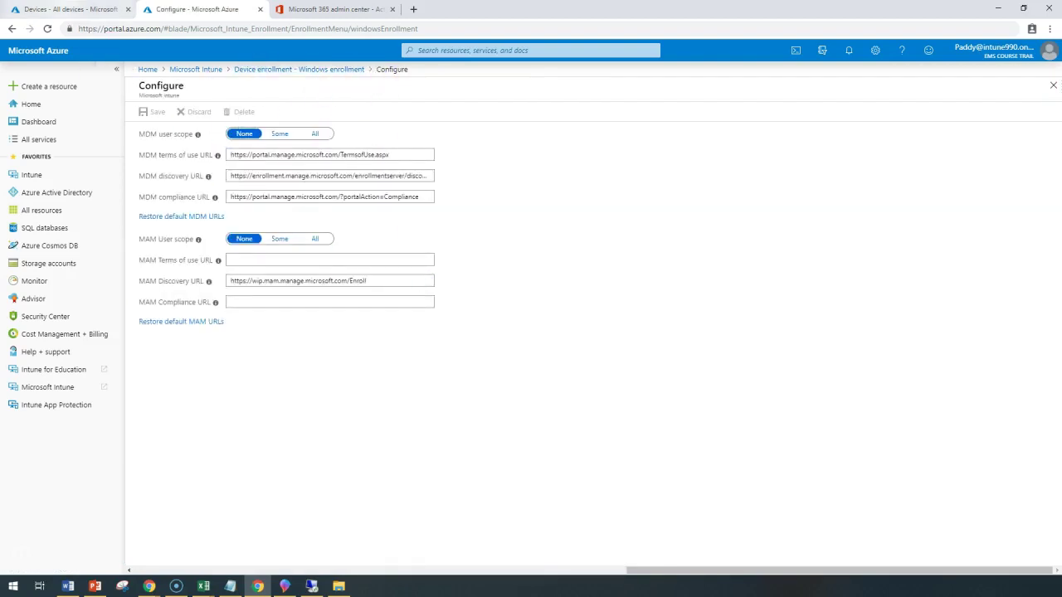
{"action": "key", "text": "ctrl+shift+Tab"}
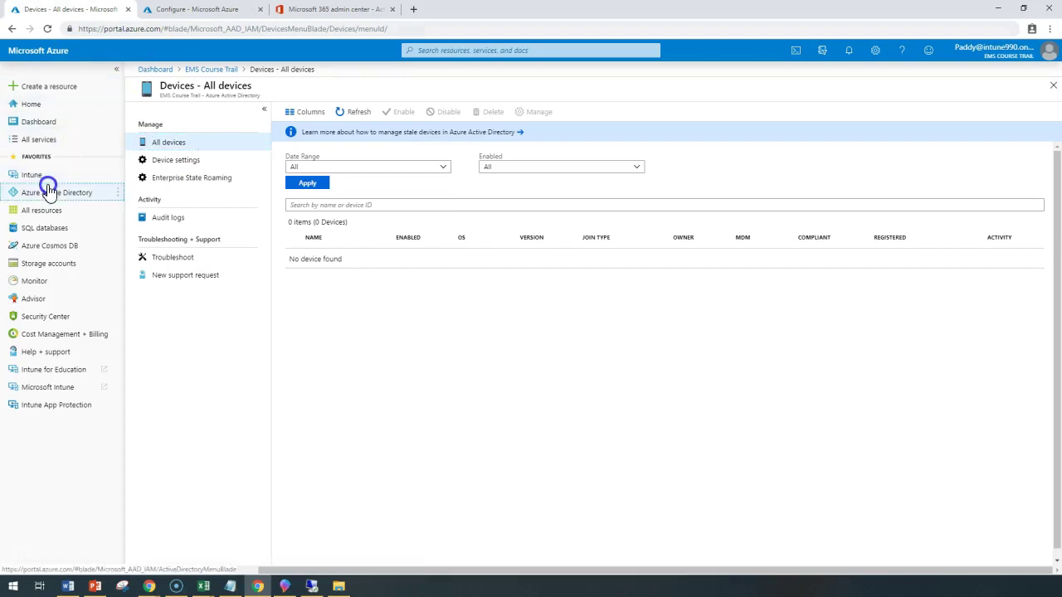
- Open Azure AD's Mobility (MDM and MAM) list and the Microsoft Intune entry, glancing at the Windows enrollment tab
{"action": "left_click", "coordinate": [99, 193]}
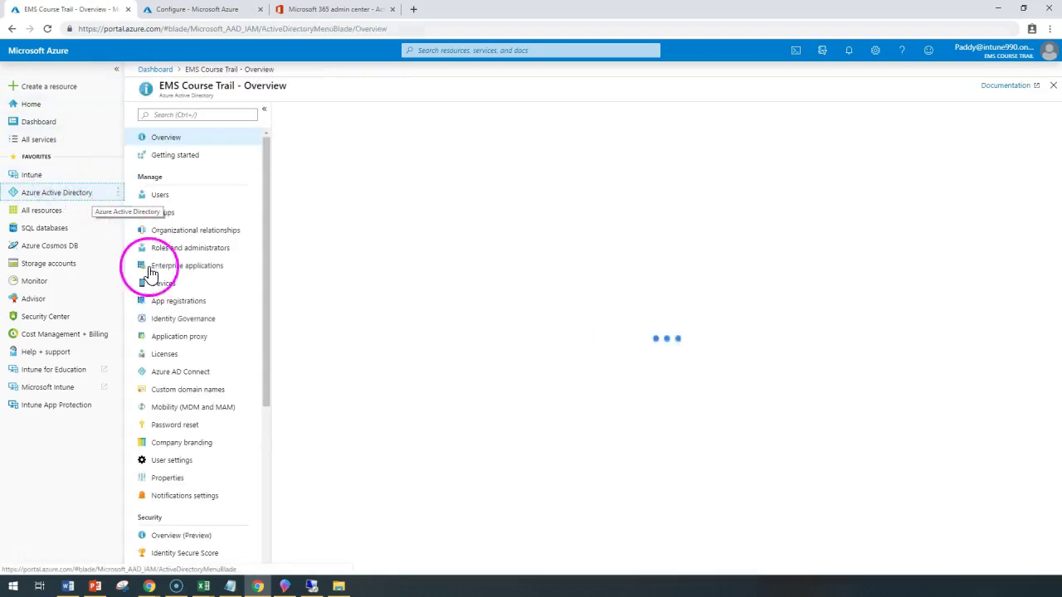
{"action": "left_click", "coordinate": [184, 415]}
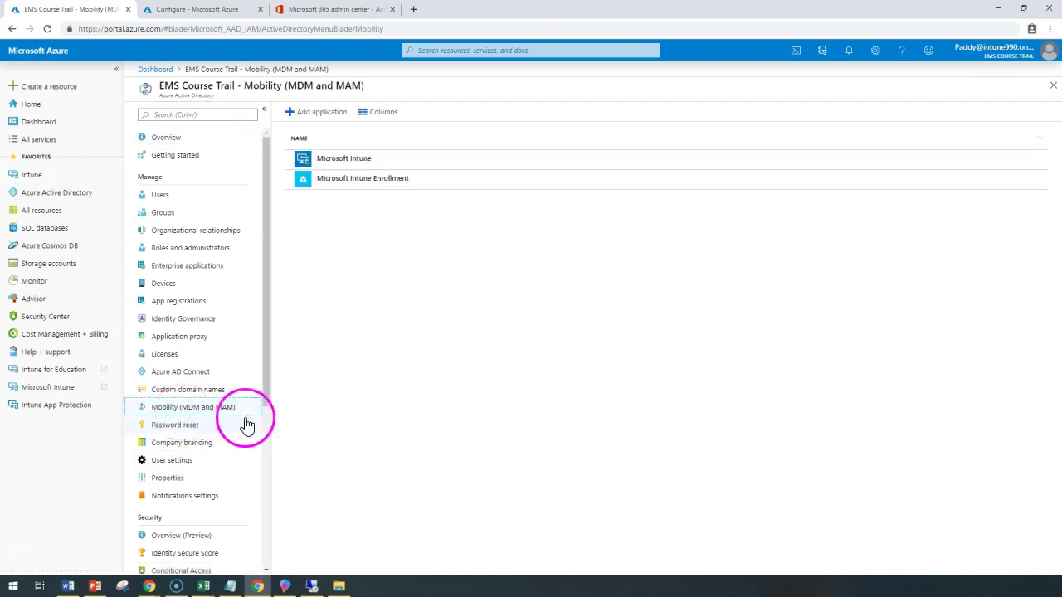
{"action": "left_click", "coordinate": [353, 166]}
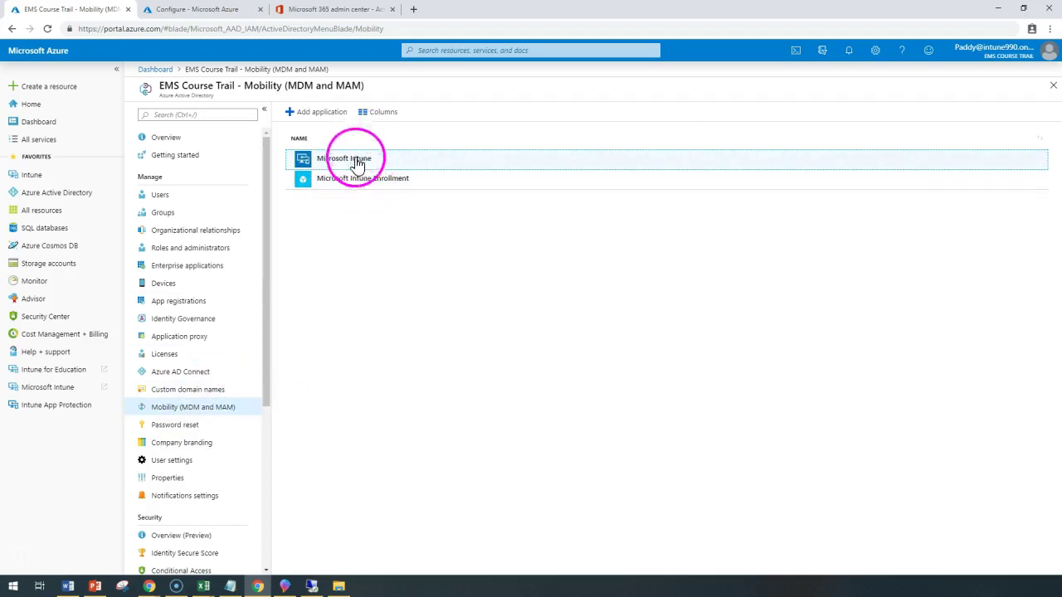
{"action": "left_click", "coordinate": [199, 8]}
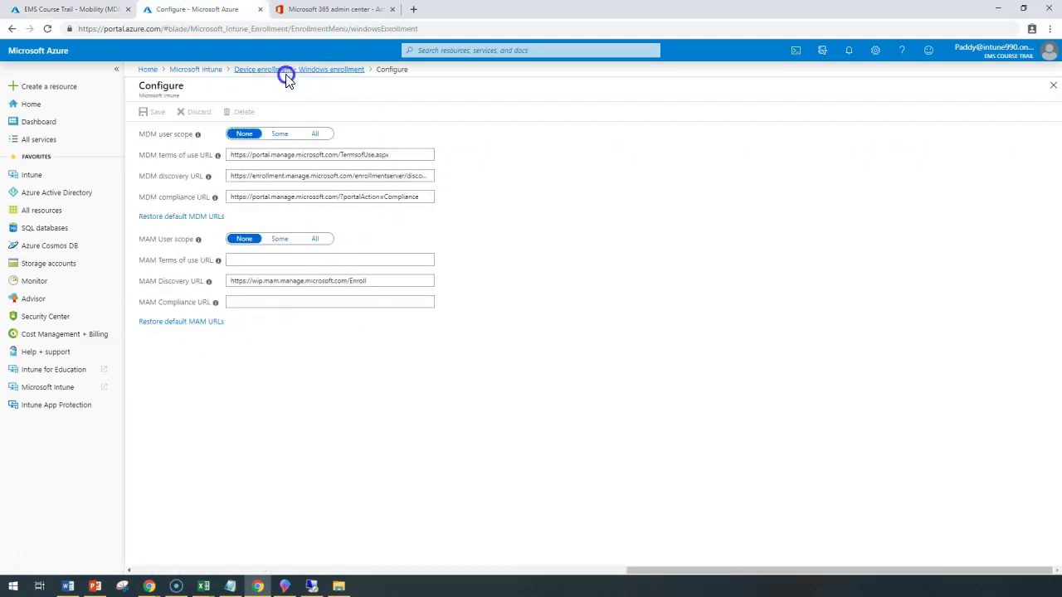
{"action": "left_click_drag", "start_coordinate": [528, 399], "coordinate": [171, 64]}
{"action": "left_click_drag", "start_coordinate": [526, 388], "coordinate": [124, 88]}
{"action": "left_click_drag", "start_coordinate": [573, 467], "coordinate": [155, 87]}
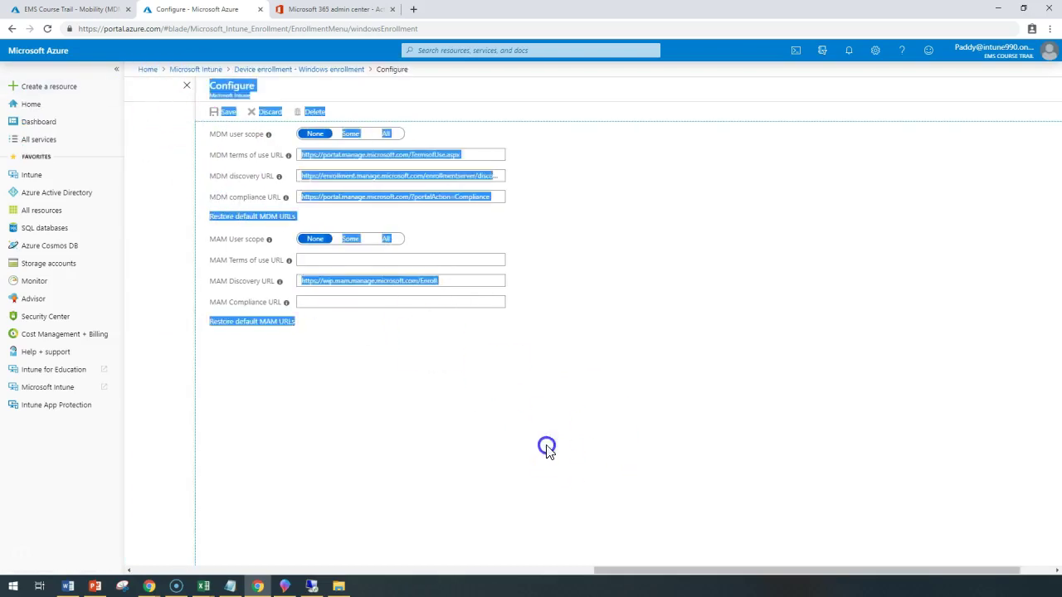
{"action": "left_click", "coordinate": [547, 449]}
{"action": "left_click", "coordinate": [79, 10]}
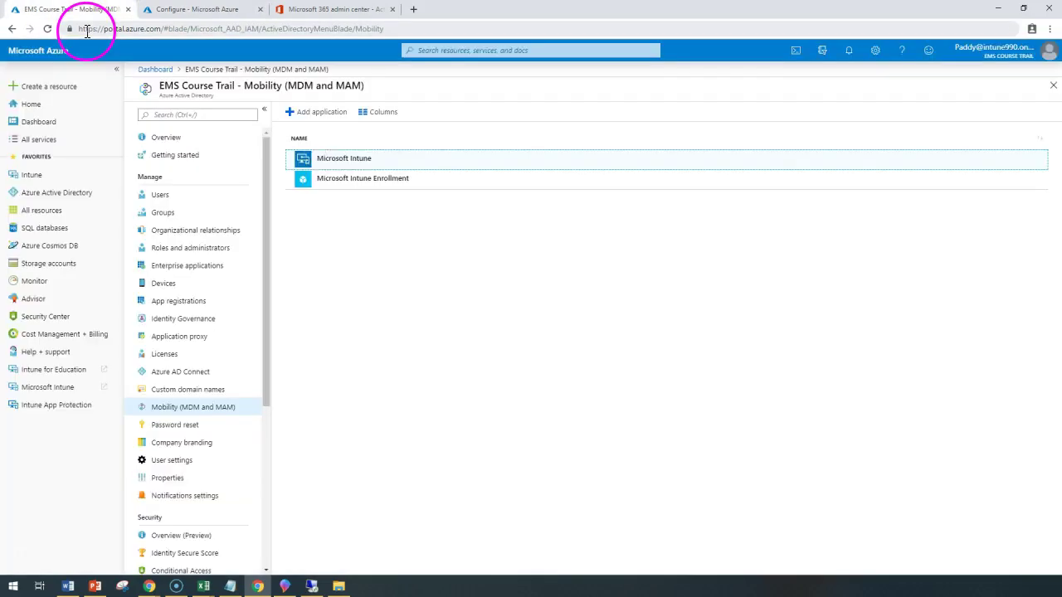
- Bring up Microsoft Intune's mobility Configure page with MDM and MAM user scopes at None
{"action": "left_click", "coordinate": [368, 164]}
{"action": "left_click", "coordinate": [384, 186]}
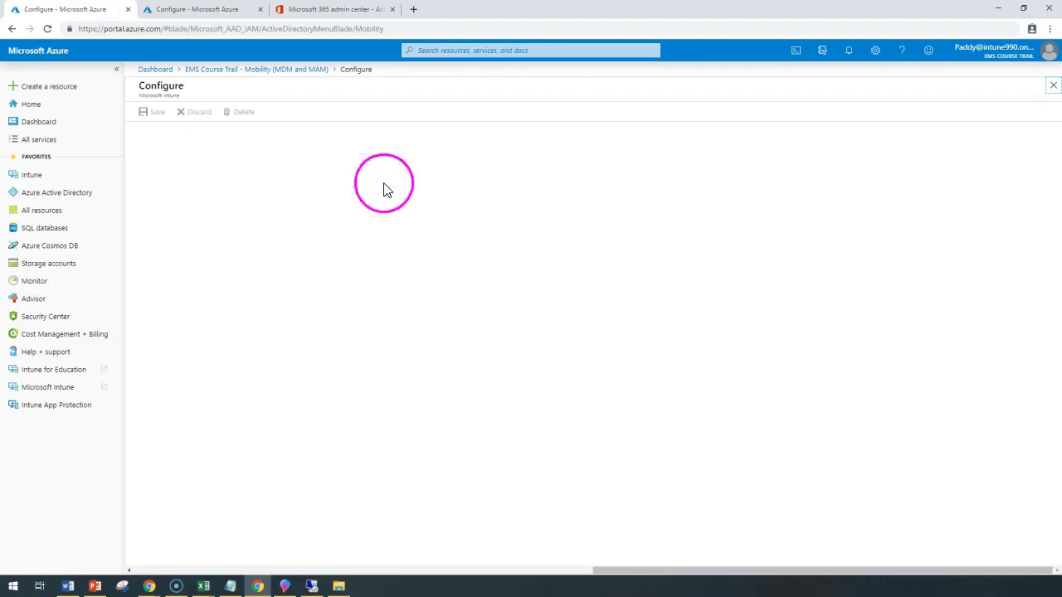
{"action": "left_click_drag", "start_coordinate": [561, 375], "coordinate": [214, 135]}
{"action": "key", "text": "ctrl+Tab"}
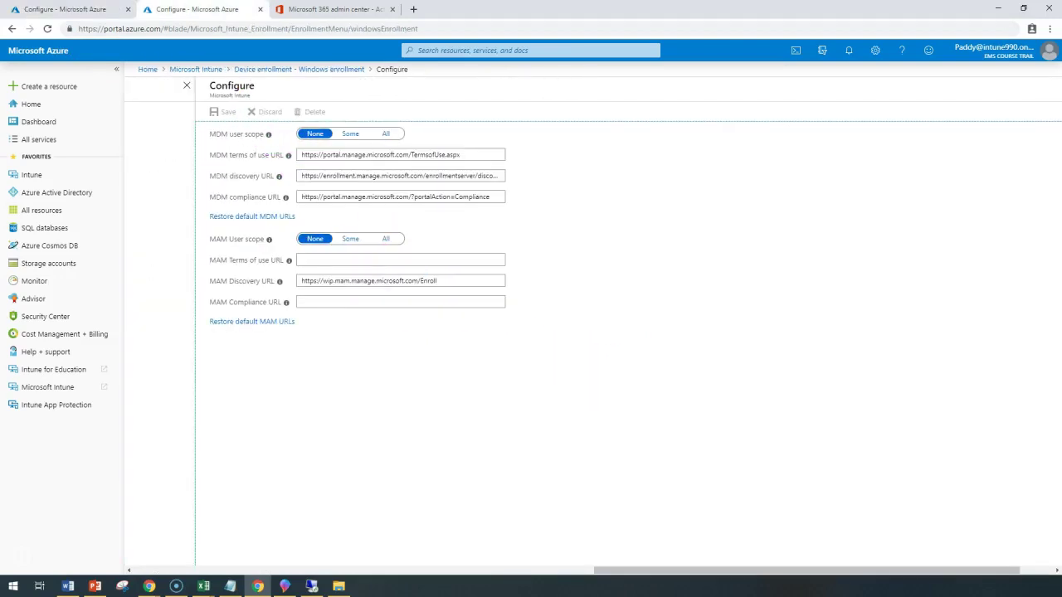
{"action": "key", "text": "ctrl+shift+Tab"}
{"action": "left_click", "coordinate": [390, 452]}
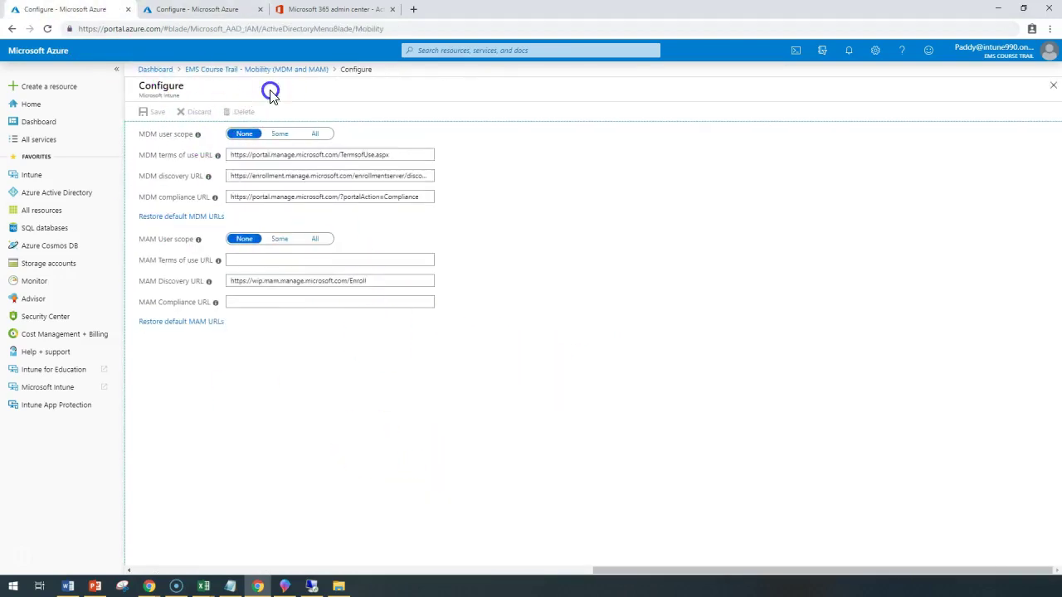
- Set Microsoft Intune's MDM and MAM user scopes to All, after briefly trying Some, and save
{"action": "left_click", "coordinate": [315, 135]}
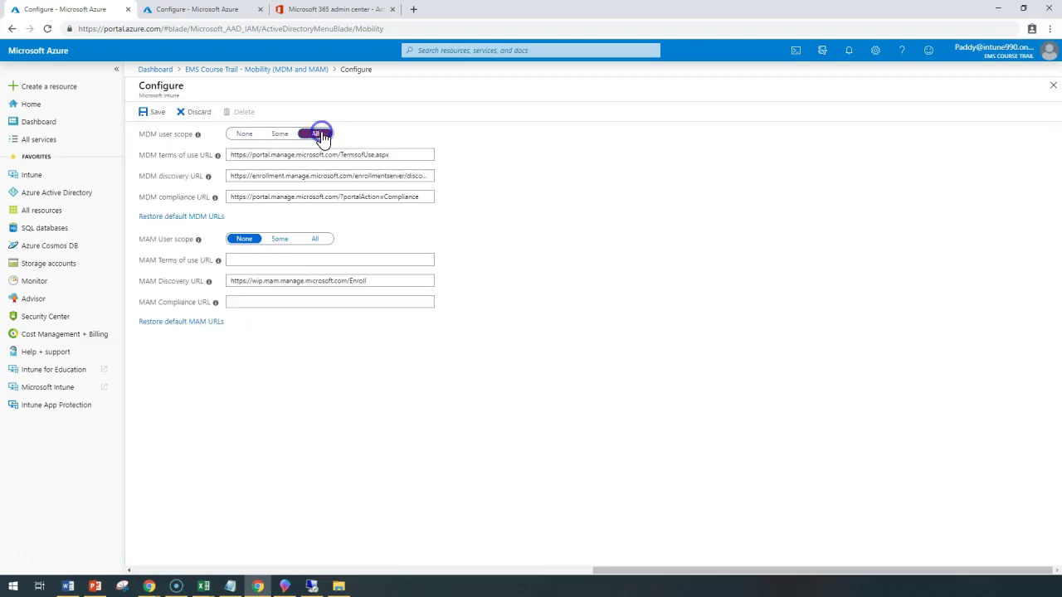
{"action": "left_click", "coordinate": [280, 135]}
{"action": "left_click", "coordinate": [350, 176]}
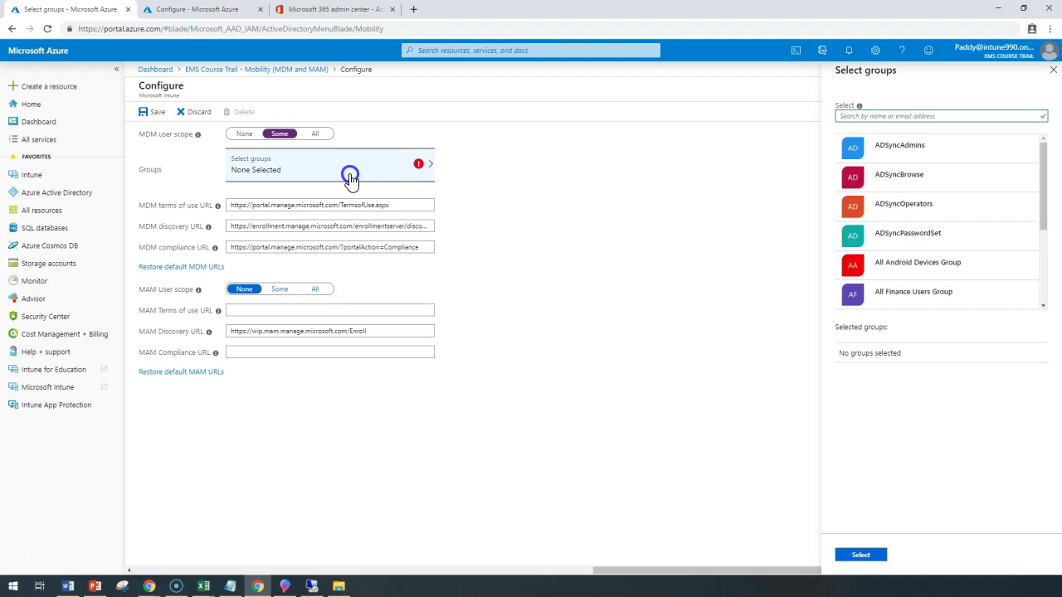
{"action": "left_click", "coordinate": [315, 134]}
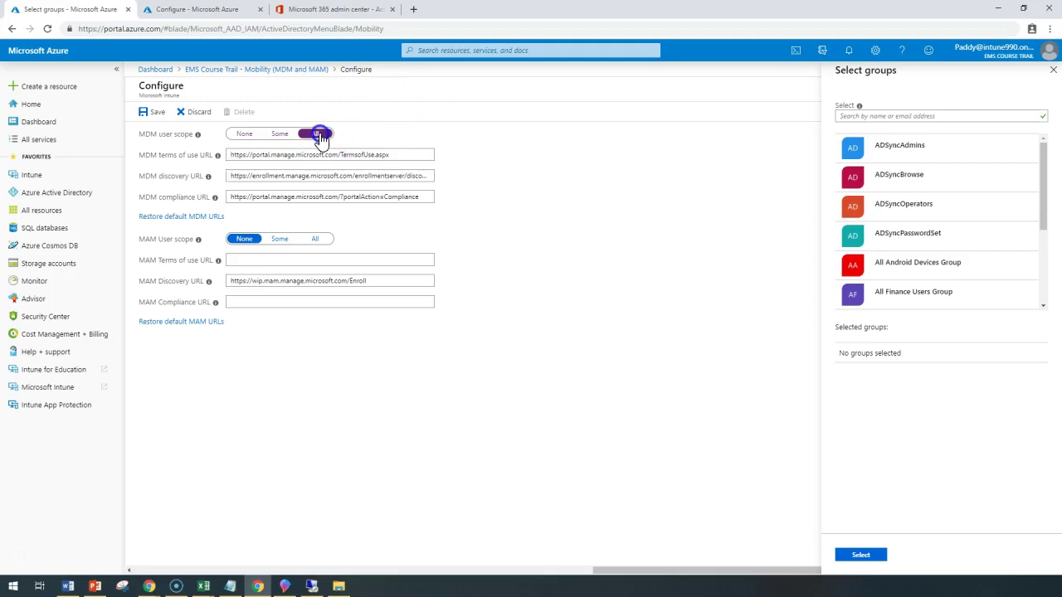
{"action": "left_click", "coordinate": [317, 239]}
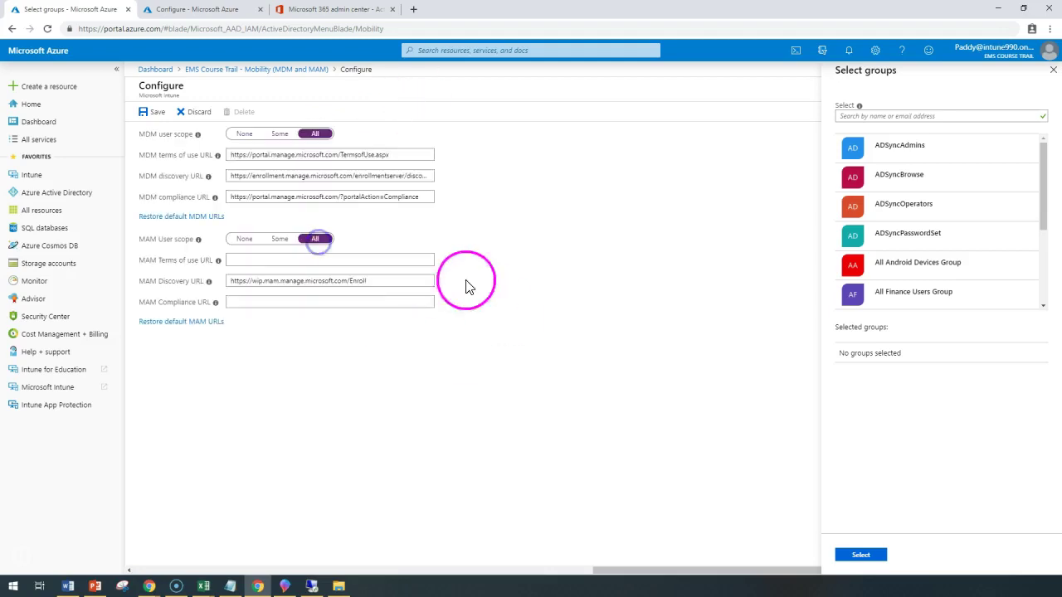
{"action": "left_click", "coordinate": [147, 111]}
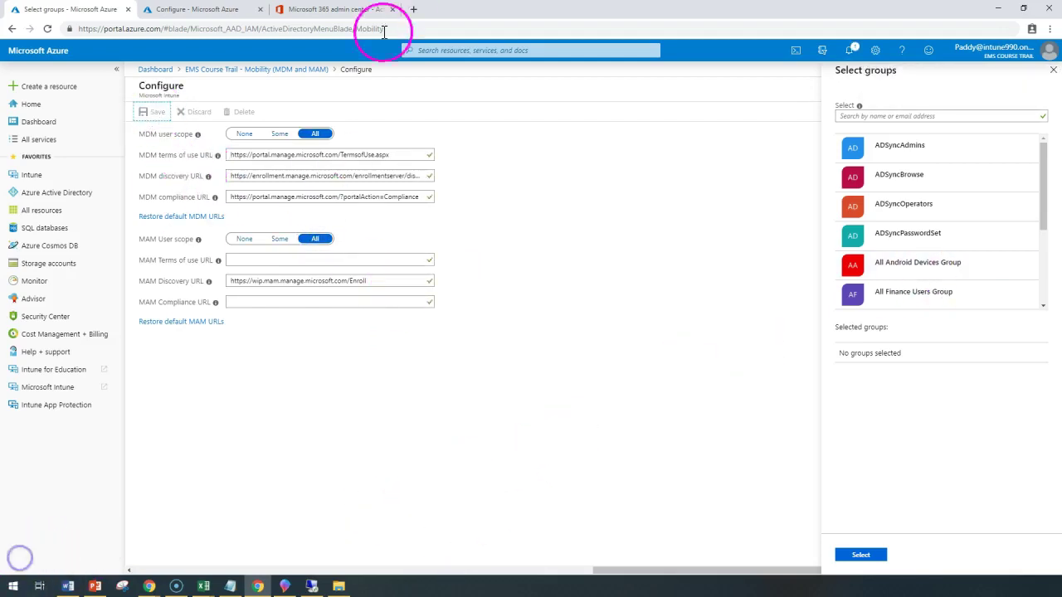
- Switch the MDM user scope to Some, pick All Finance Users Group, then close the picker unapplied
{"action": "left_click", "coordinate": [284, 133]}
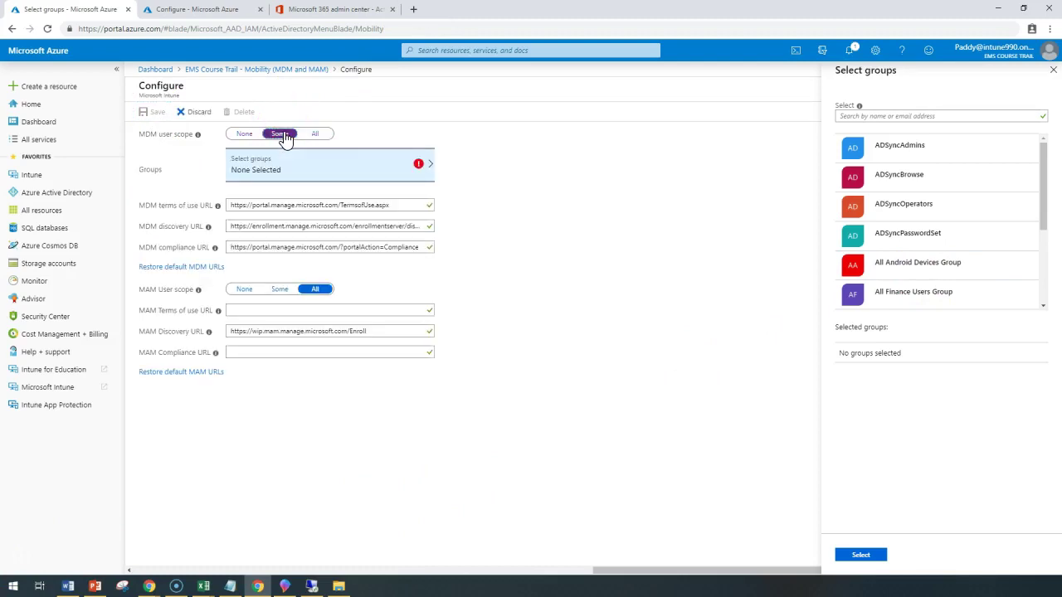
{"action": "left_click", "coordinate": [346, 174]}
{"action": "scroll", "coordinate": [983, 226], "scroll_direction": "down", "scroll_amount": 1}
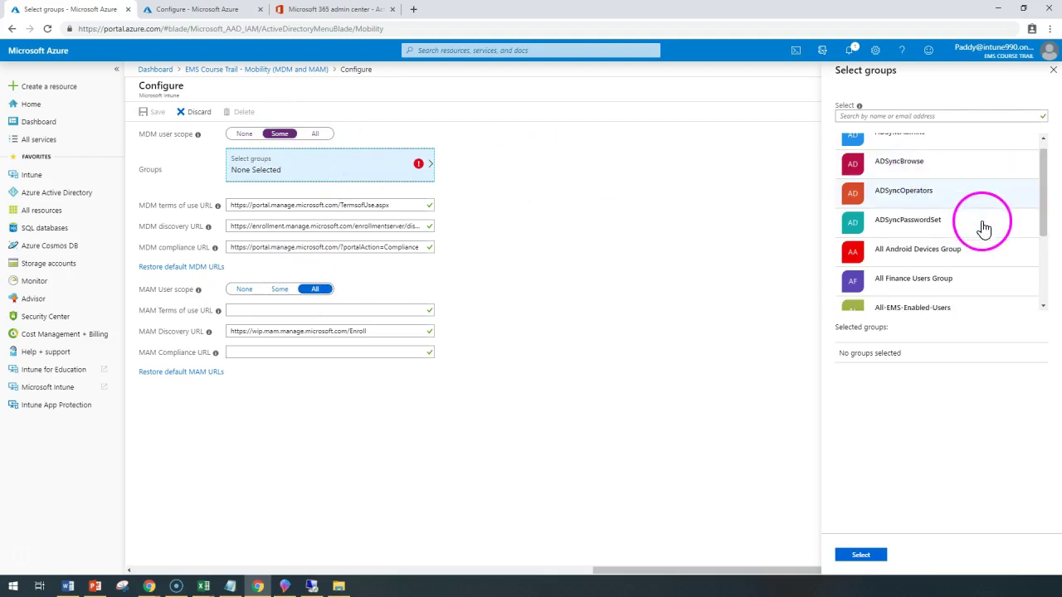
{"action": "scroll", "coordinate": [982, 225], "scroll_direction": "down", "scroll_amount": 3}
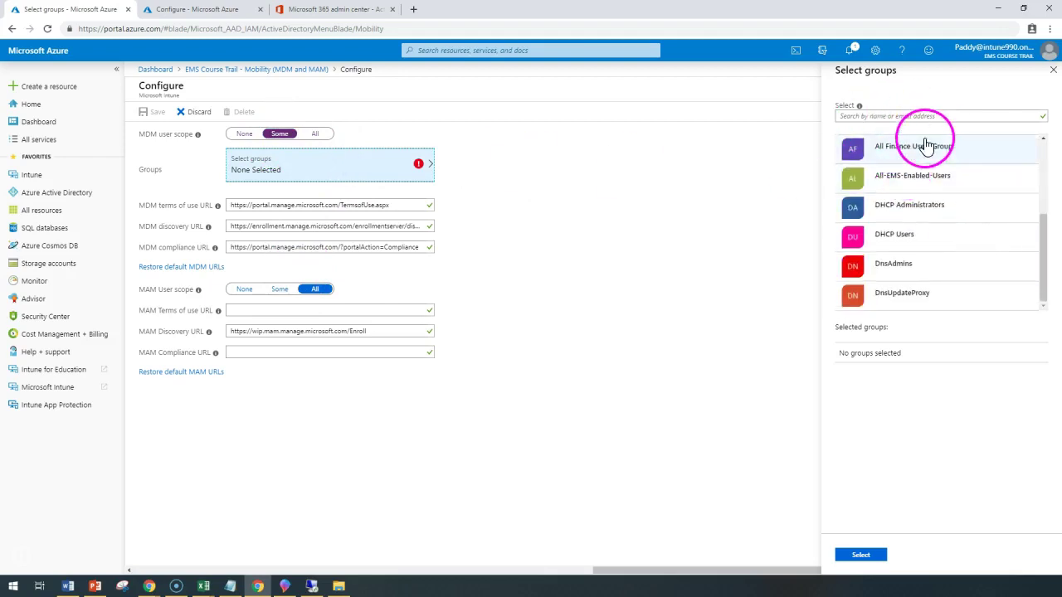
{"action": "scroll", "coordinate": [972, 251], "scroll_direction": "up", "scroll_amount": 3}
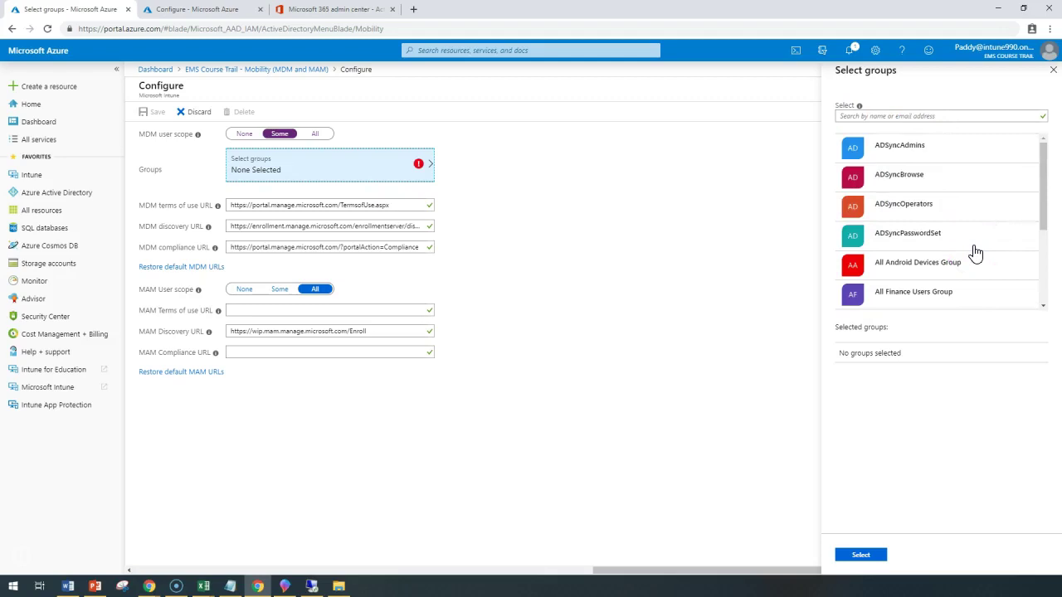
{"action": "left_click", "coordinate": [896, 295]}
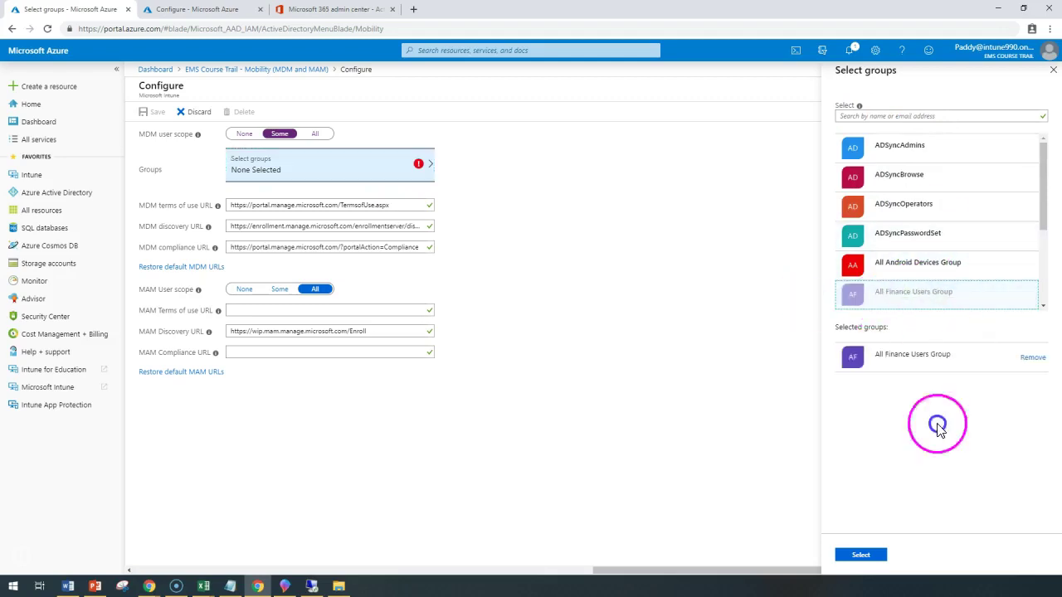
{"action": "left_click", "coordinate": [934, 466]}
{"action": "left_click_drag", "start_coordinate": [934, 466], "coordinate": [858, 373]}
{"action": "left_click", "coordinate": [962, 454]}
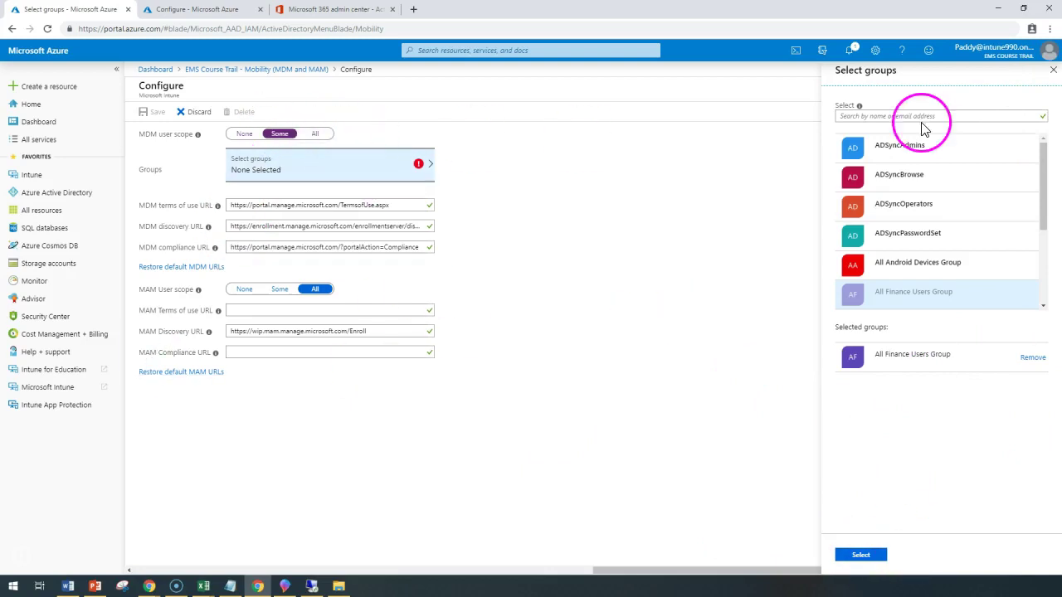
{"action": "left_click", "coordinate": [1053, 71]}
- Restore the MDM user scope to All and compare against the Automatic Enrollment settings tab
{"action": "left_click", "coordinate": [320, 134]}
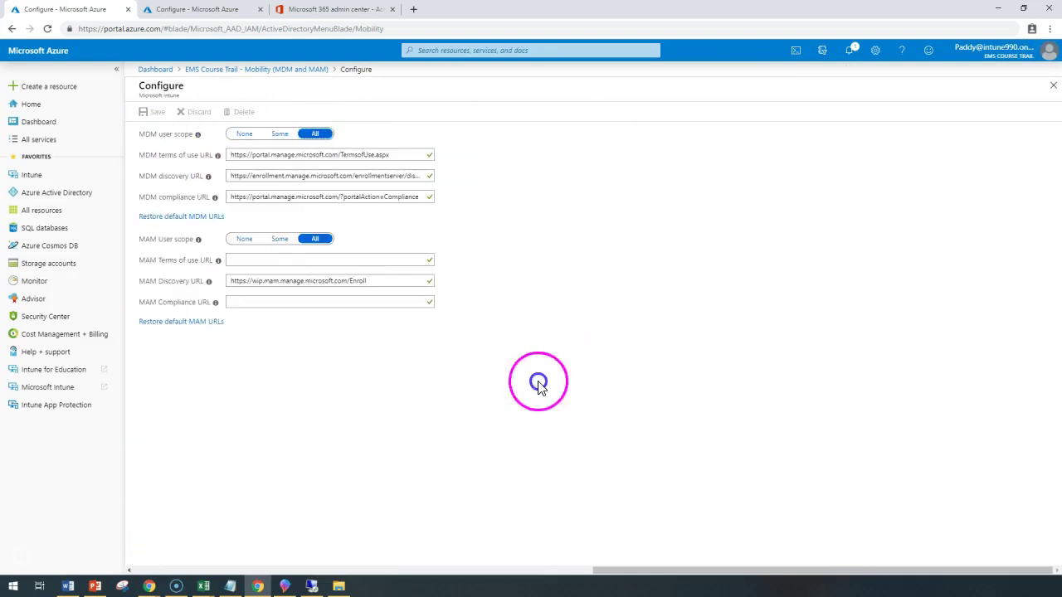
{"action": "left_click", "coordinate": [199, 9]}
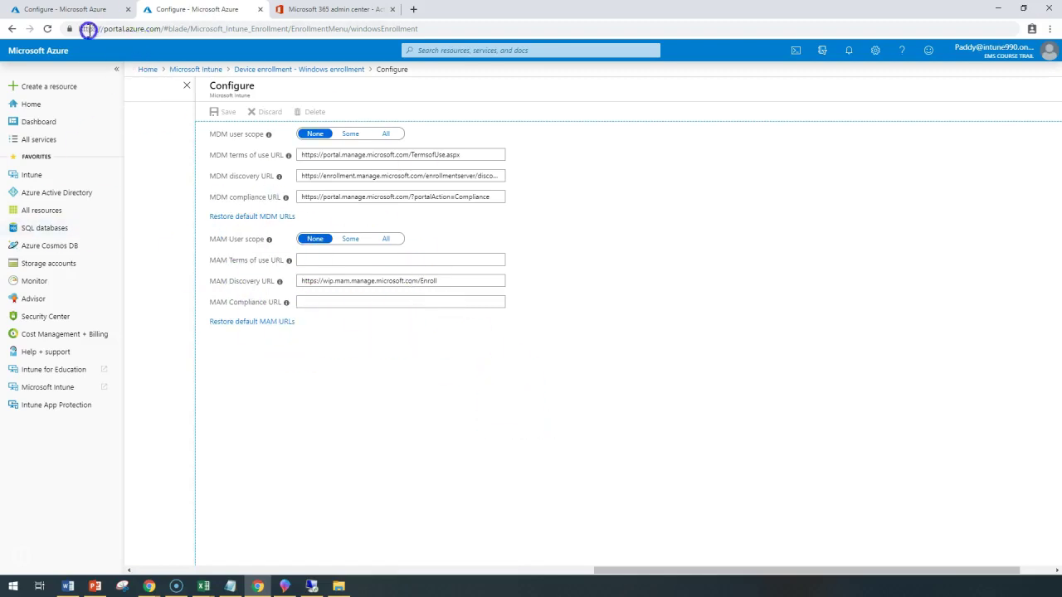
{"action": "left_click", "coordinate": [280, 70]}
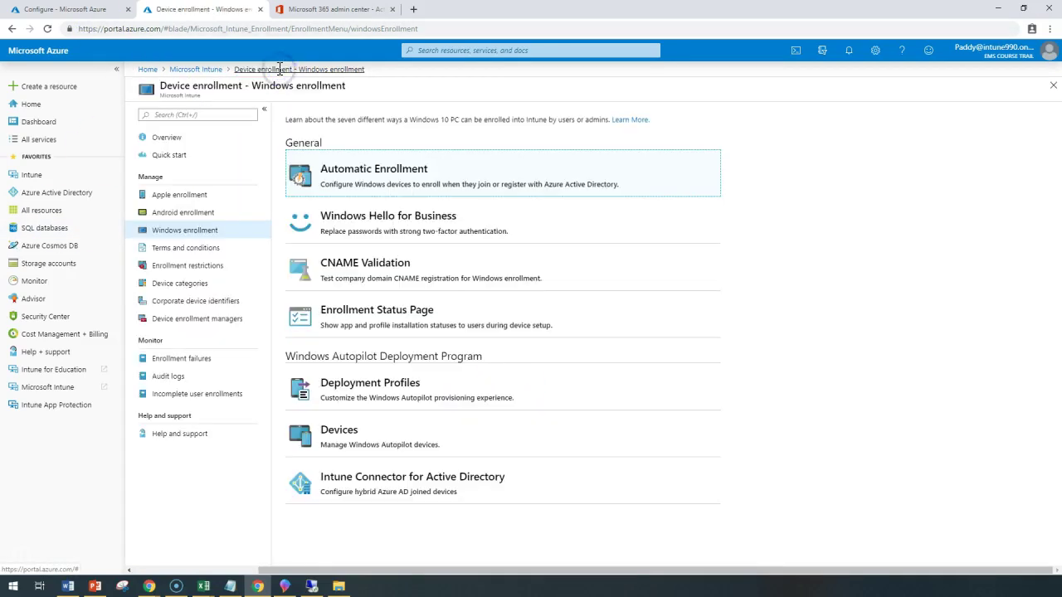
{"action": "left_click", "coordinate": [403, 181]}
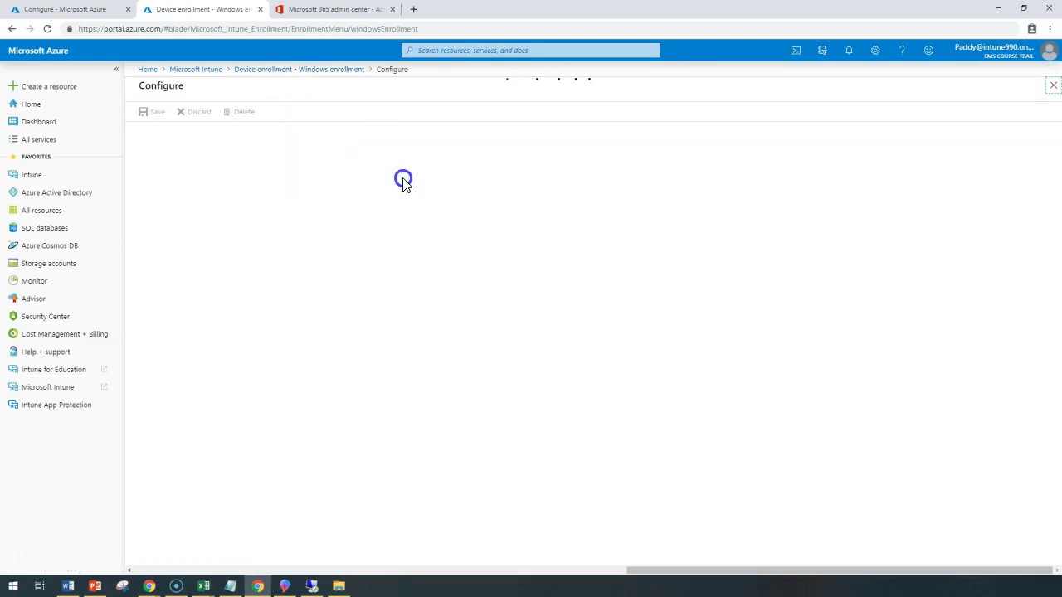
{"action": "left_click", "coordinate": [89, 10]}
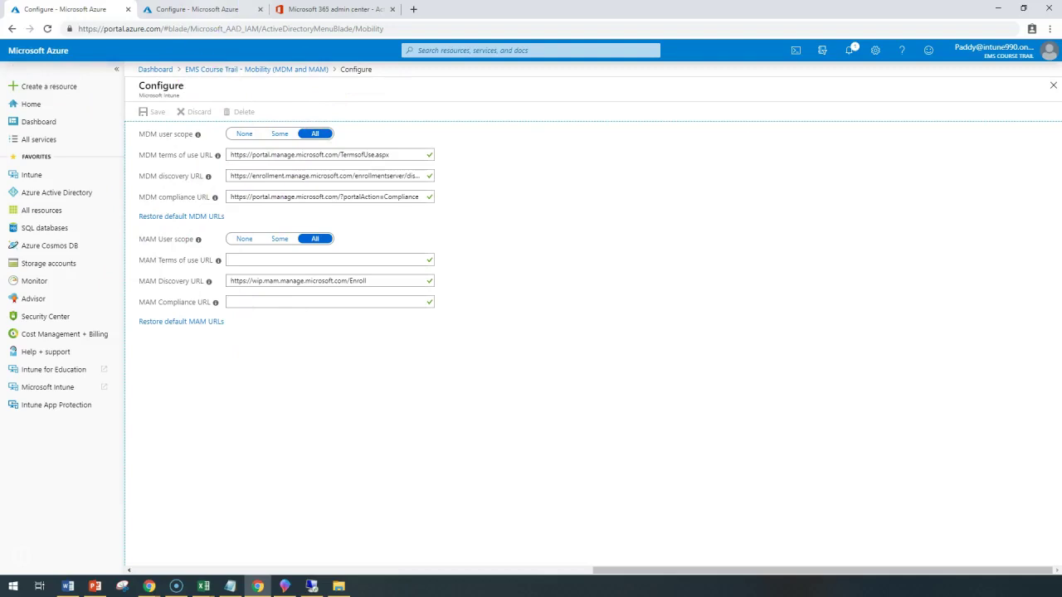
{"action": "left_click", "coordinate": [196, 9]}
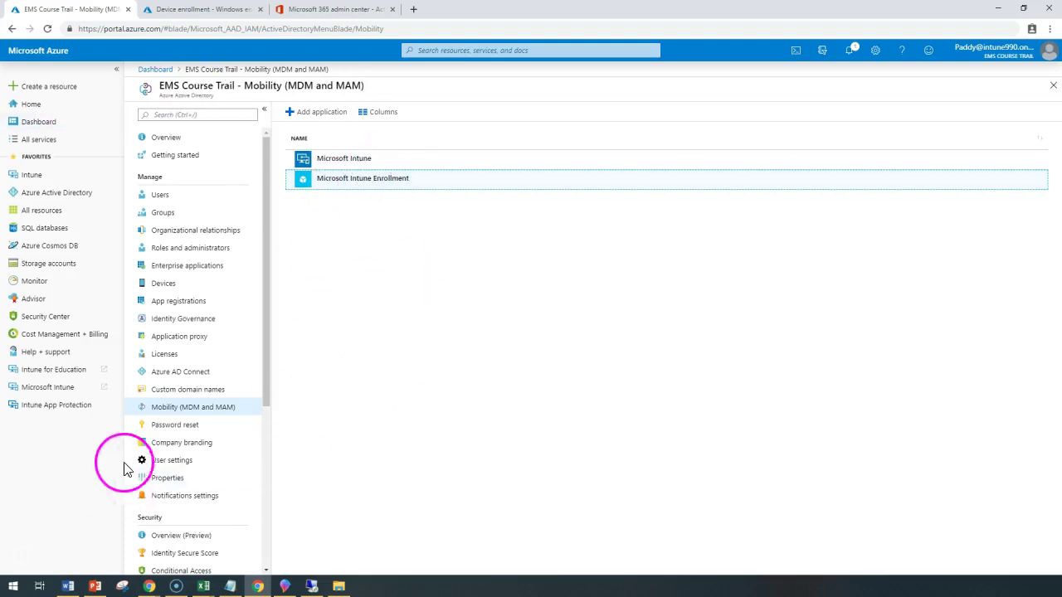
- Open Microsoft Intune Enrollment under Mobility (MDM and MAM), set its MDM user scope to All, and save
{"action": "left_click", "coordinate": [62, 192]}
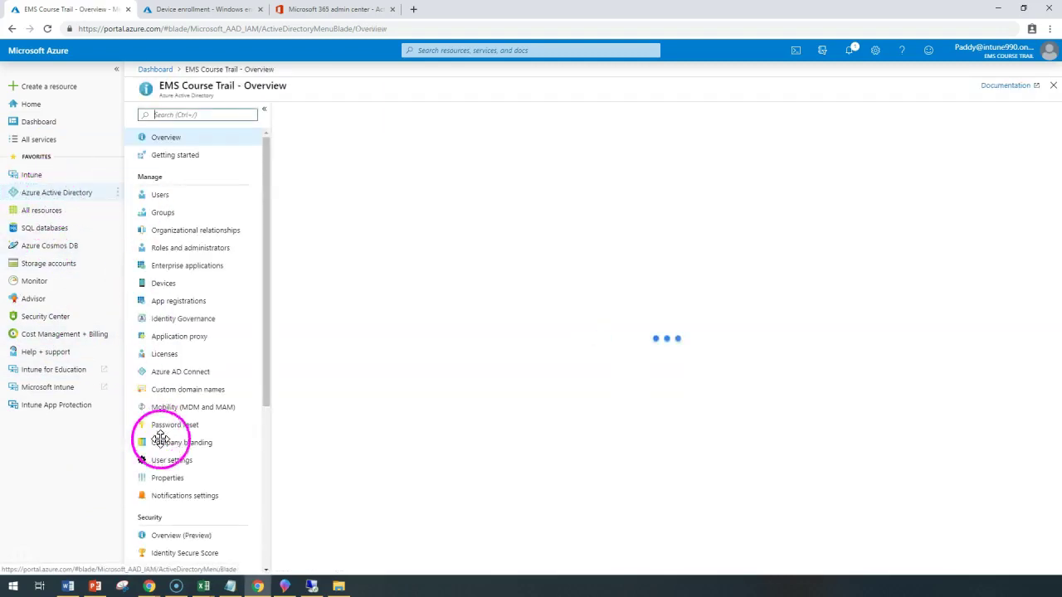
{"action": "left_click", "coordinate": [186, 410]}
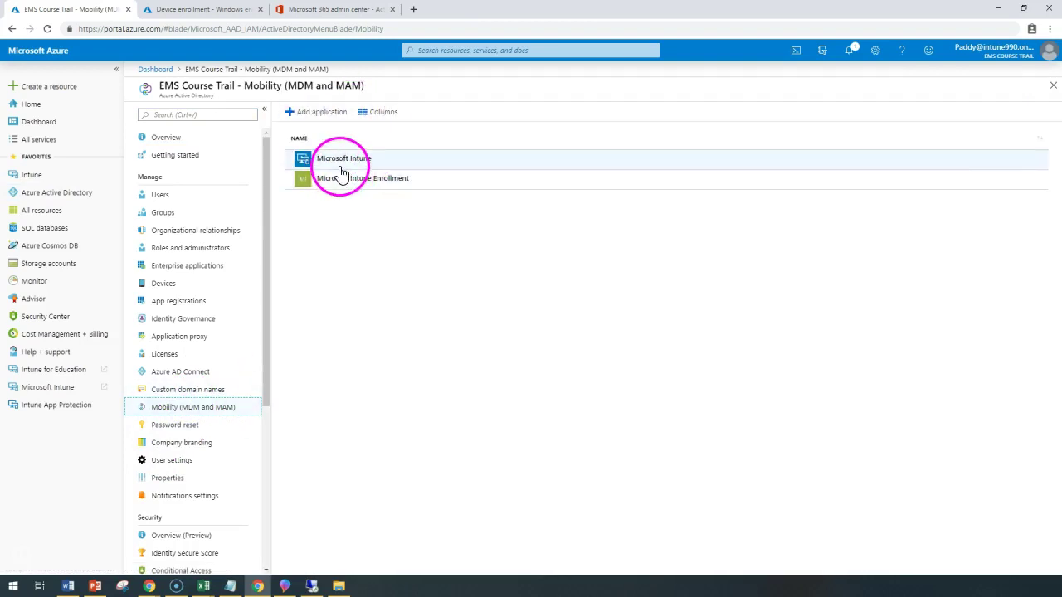
{"action": "left_click", "coordinate": [379, 166]}
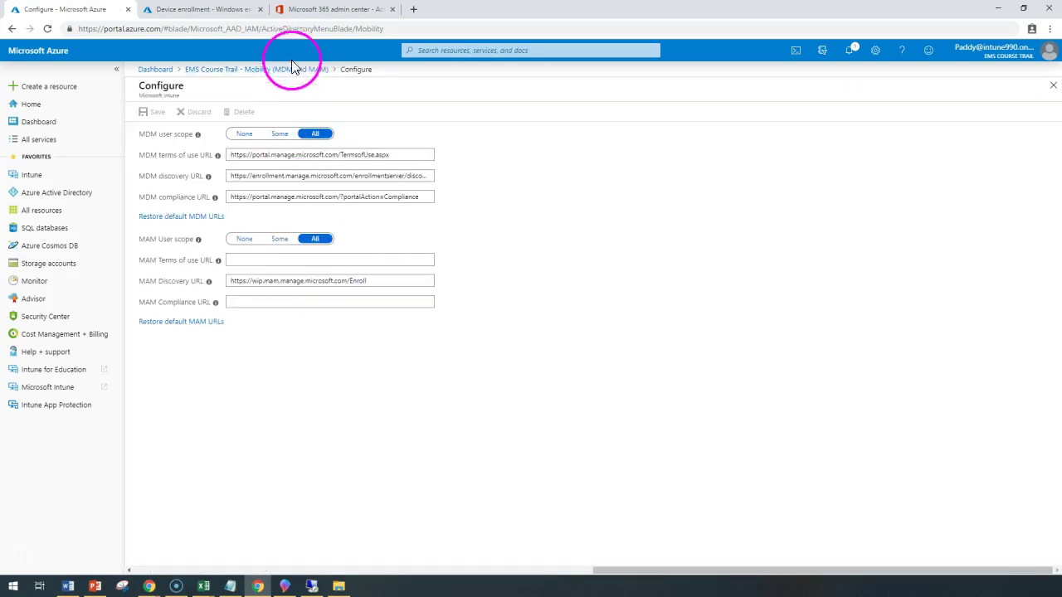
{"action": "left_click", "coordinate": [292, 69]}
{"action": "left_click", "coordinate": [368, 185]}
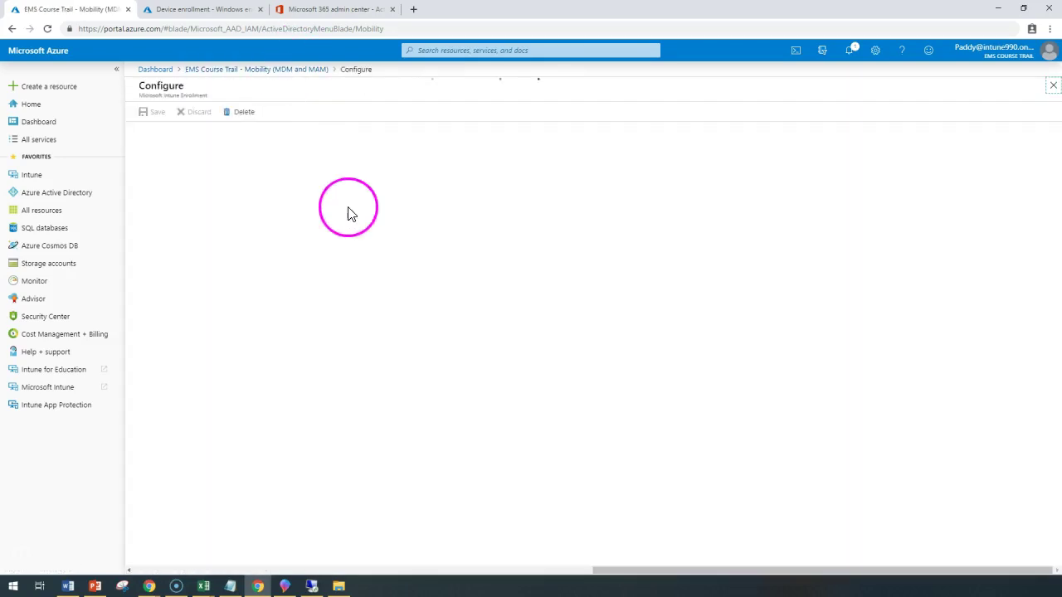
{"action": "left_click", "coordinate": [322, 133]}
{"action": "left_click", "coordinate": [149, 112]}
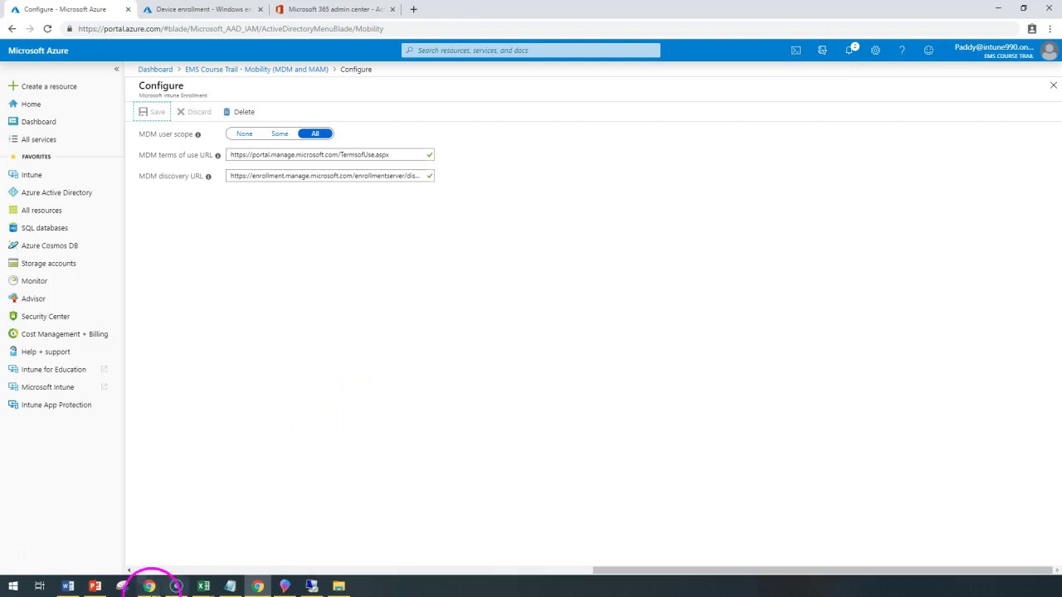
{"action": "left_click", "coordinate": [260, 242]}
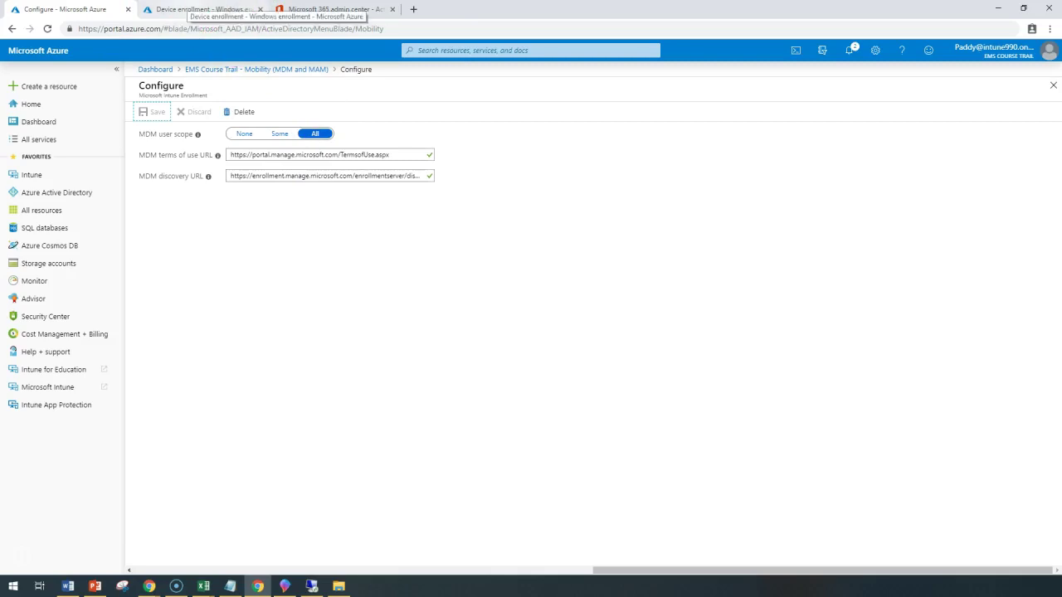
- Navigate from the Microsoft Intune overview to Device enrollment > Windows enrollment options
{"action": "left_click", "coordinate": [207, 9]}
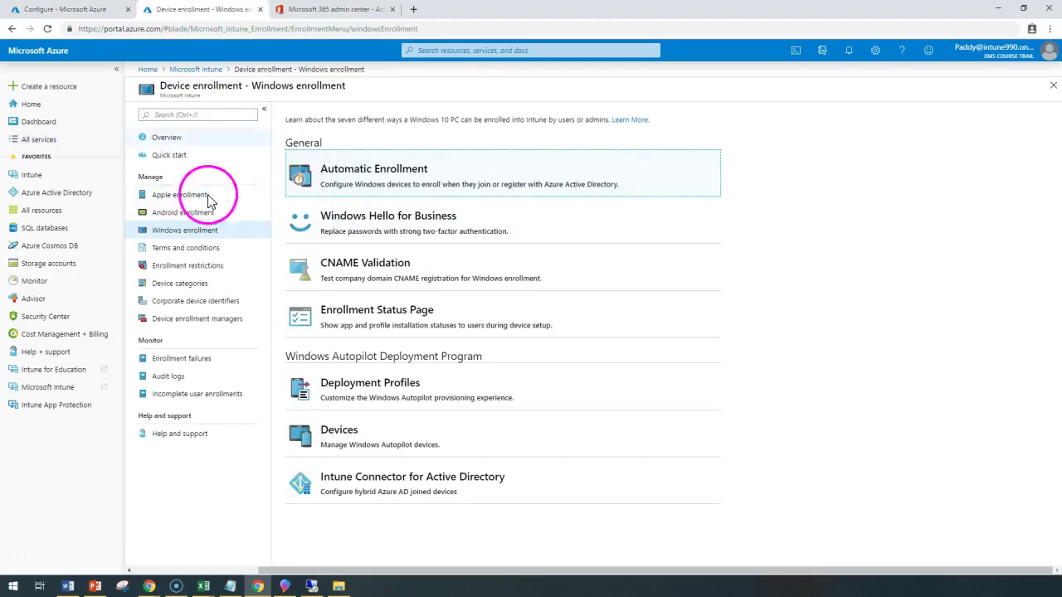
{"action": "left_click", "coordinate": [196, 70]}
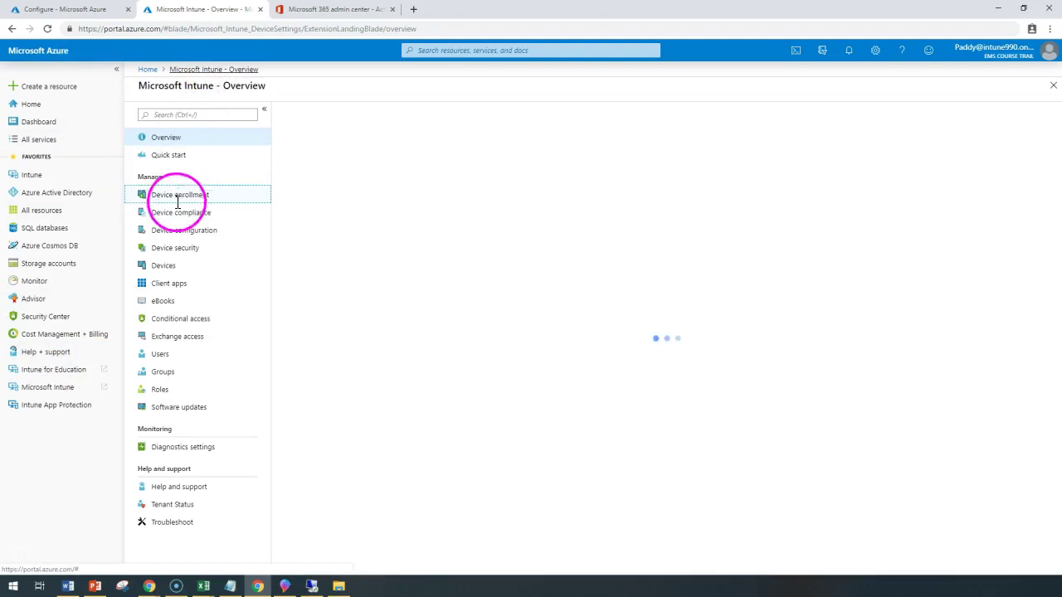
{"action": "left_click", "coordinate": [214, 201]}
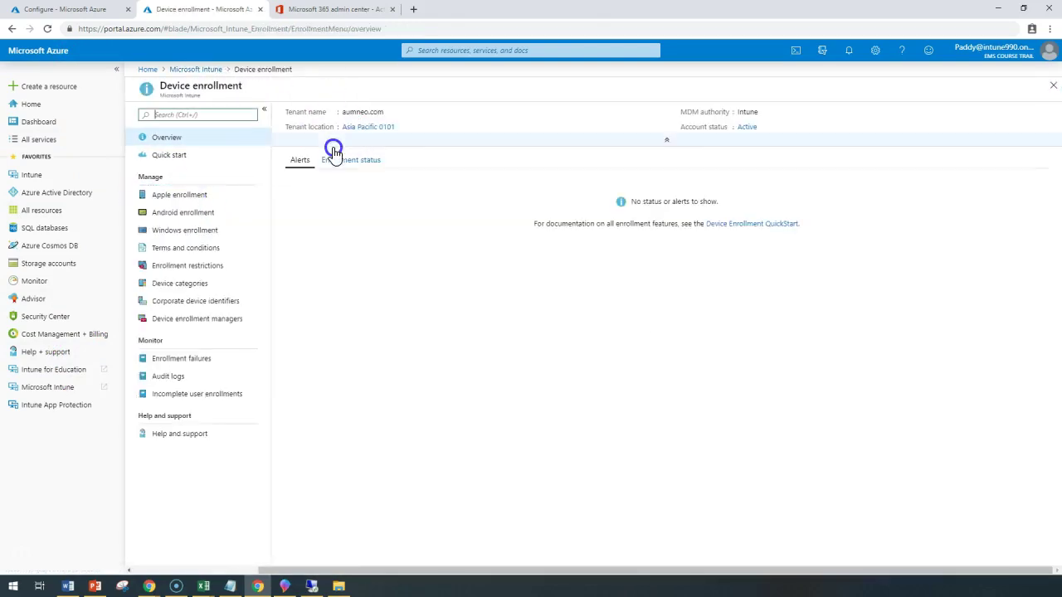
{"action": "left_click", "coordinate": [186, 233]}
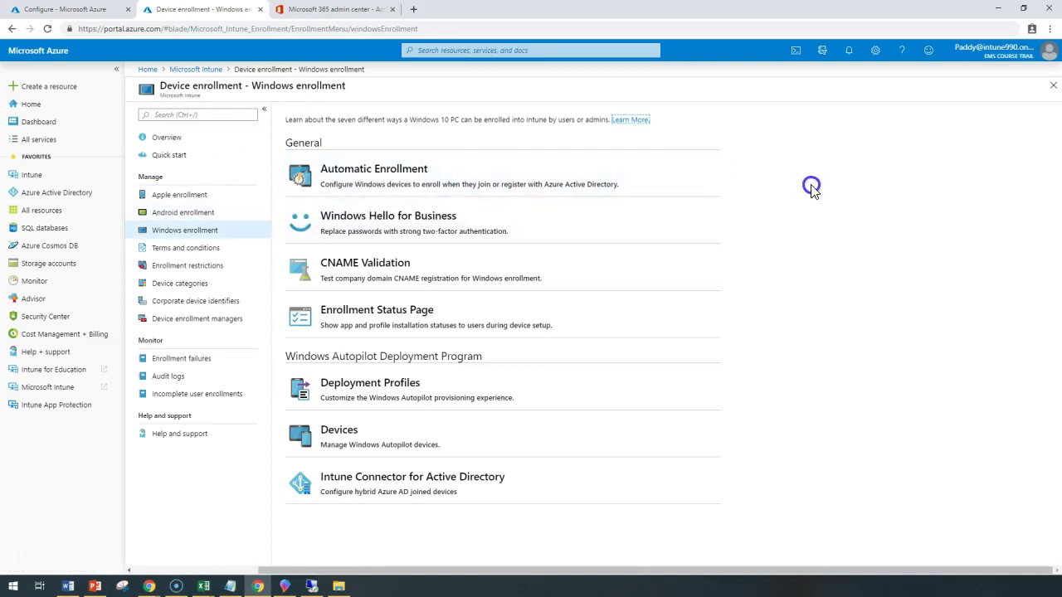
{"action": "left_click_drag", "start_coordinate": [726, 187], "coordinate": [417, 185]}
{"action": "left_click", "coordinate": [844, 202]}
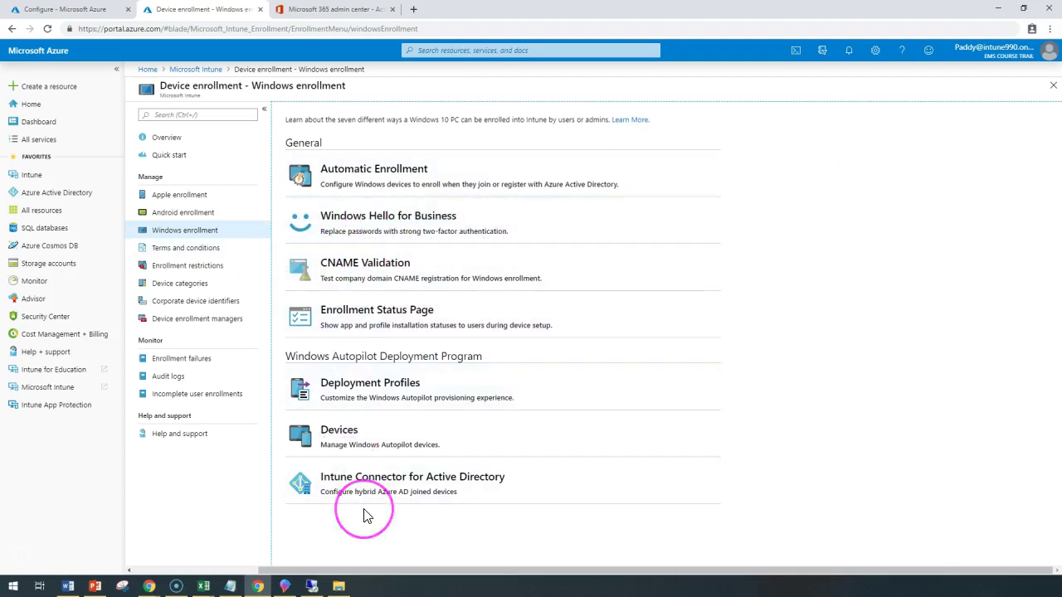
{"action": "left_click_drag", "start_coordinate": [374, 511], "coordinate": [438, 543]}
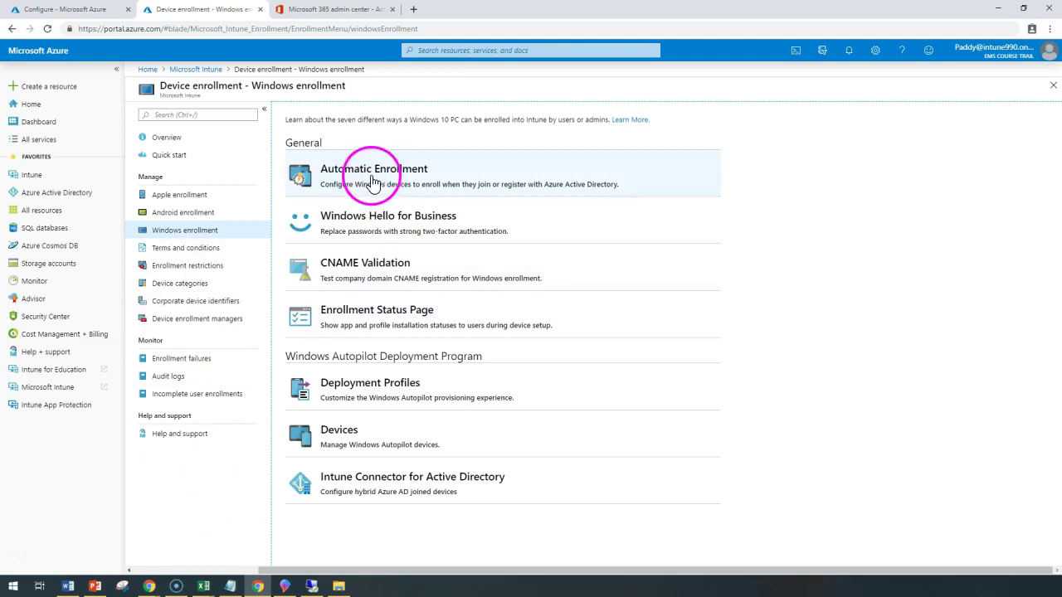
- Run CNAME Validation on domain aumneo.com and confirm it reports the CNAME configured correctly
{"action": "left_click", "coordinate": [366, 274]}
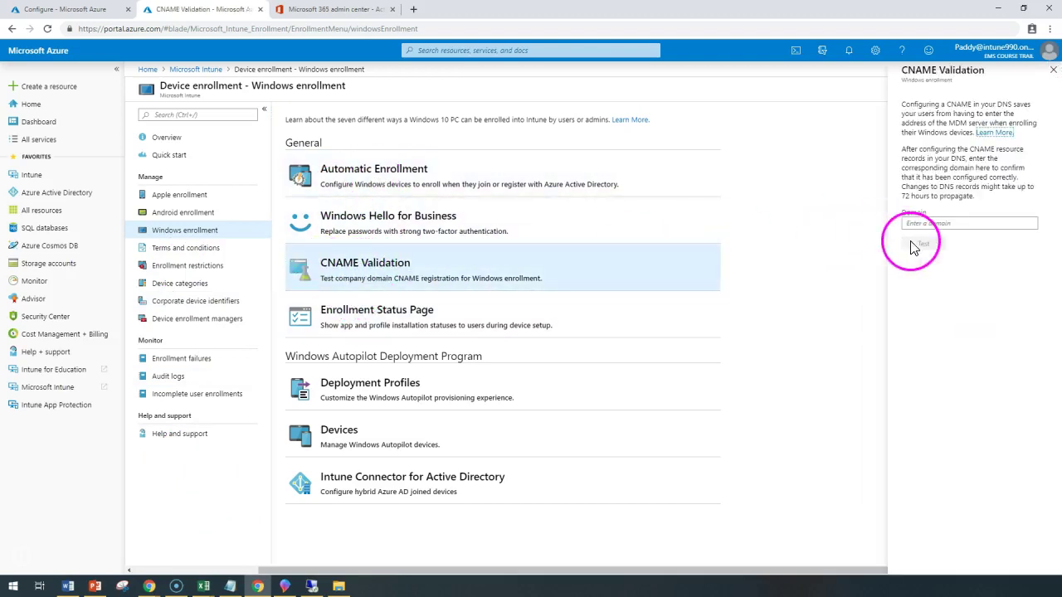
{"action": "left_click", "coordinate": [925, 223]}
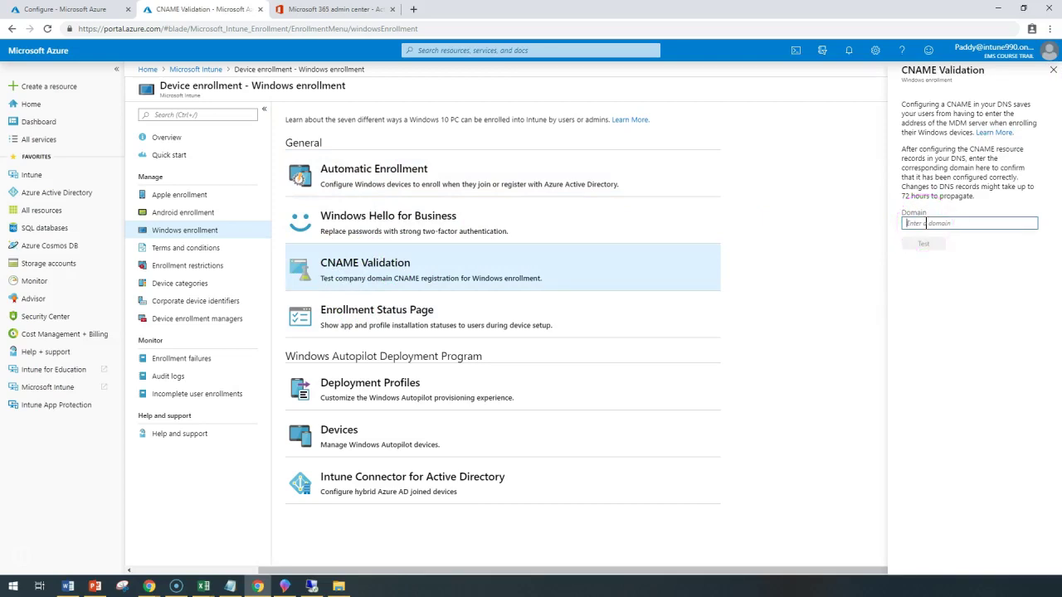
{"action": "type", "text": "aumne.com"}
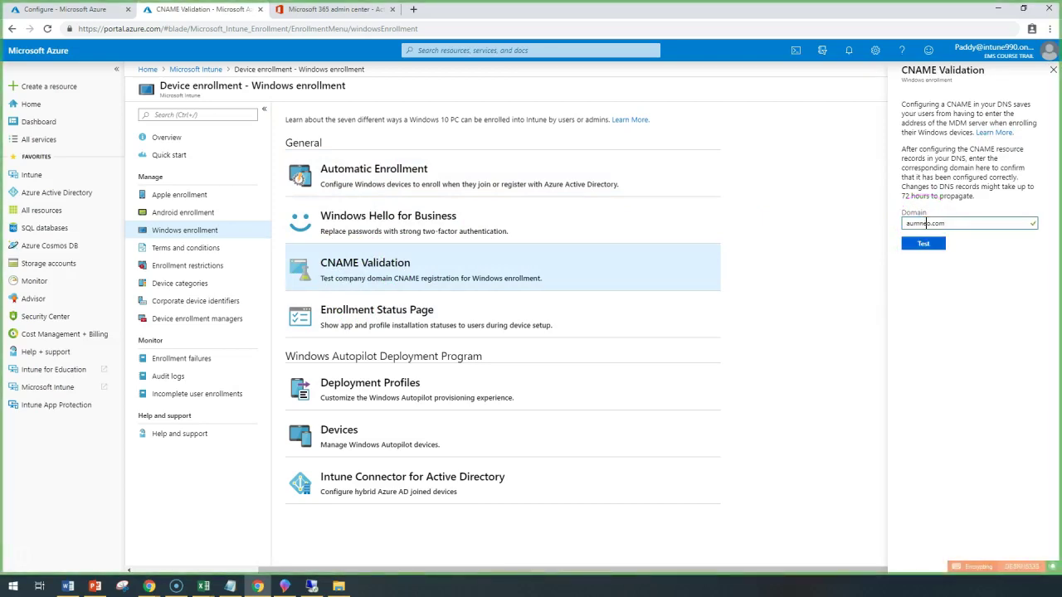
{"action": "left_click", "coordinate": [927, 245]}
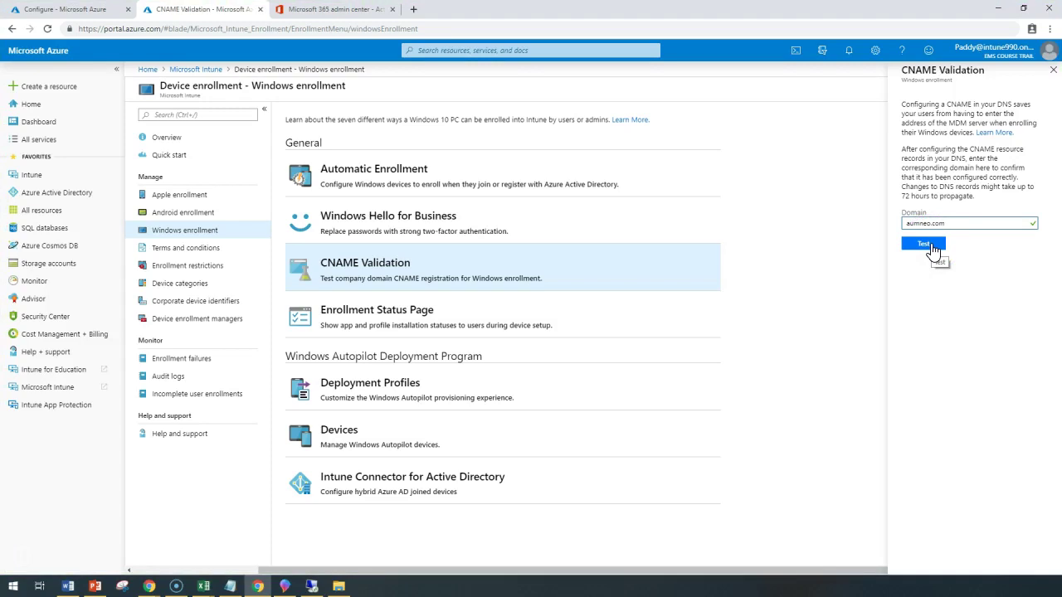
{"action": "left_click", "coordinate": [930, 245]}
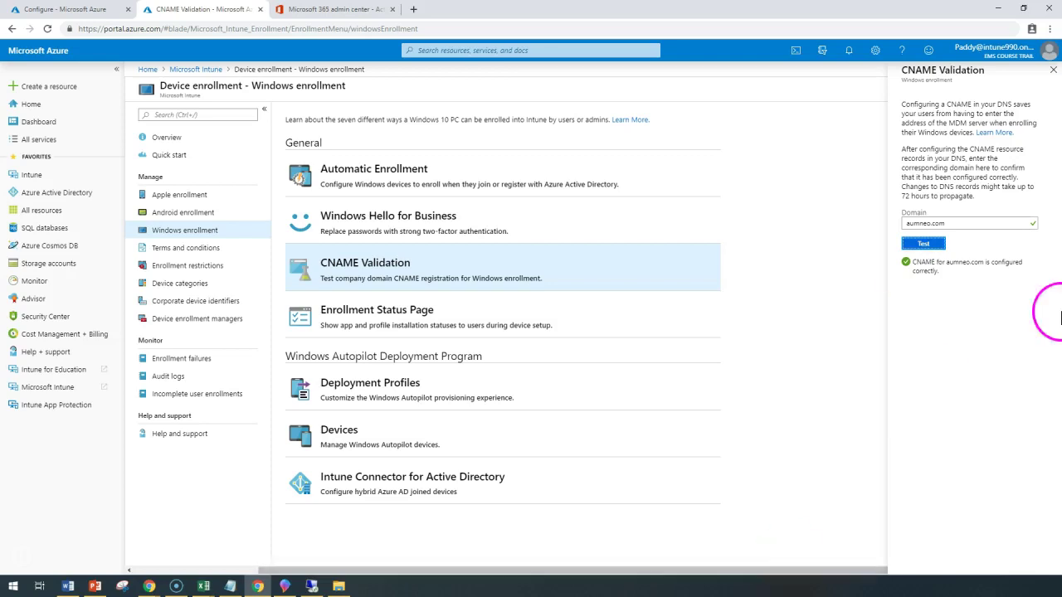
{"action": "left_click_drag", "start_coordinate": [1009, 280], "coordinate": [902, 271]}
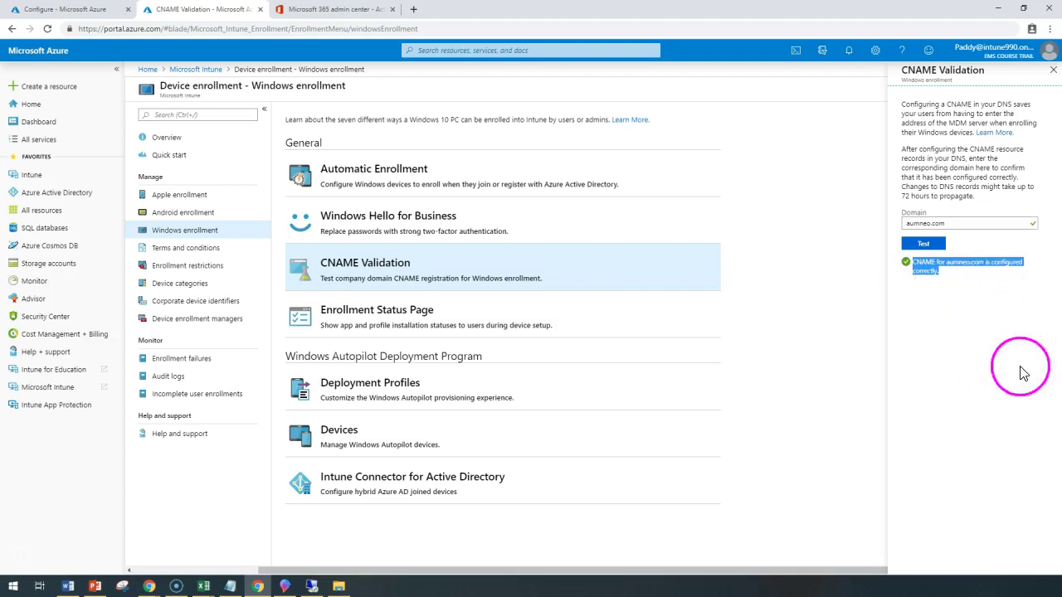
{"action": "left_click", "coordinate": [964, 172]}
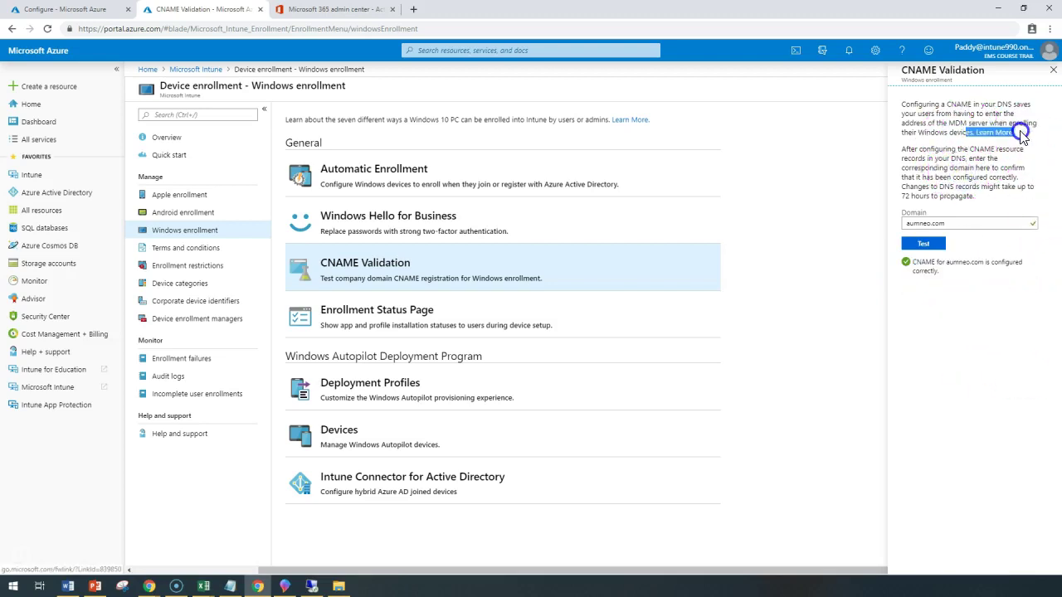